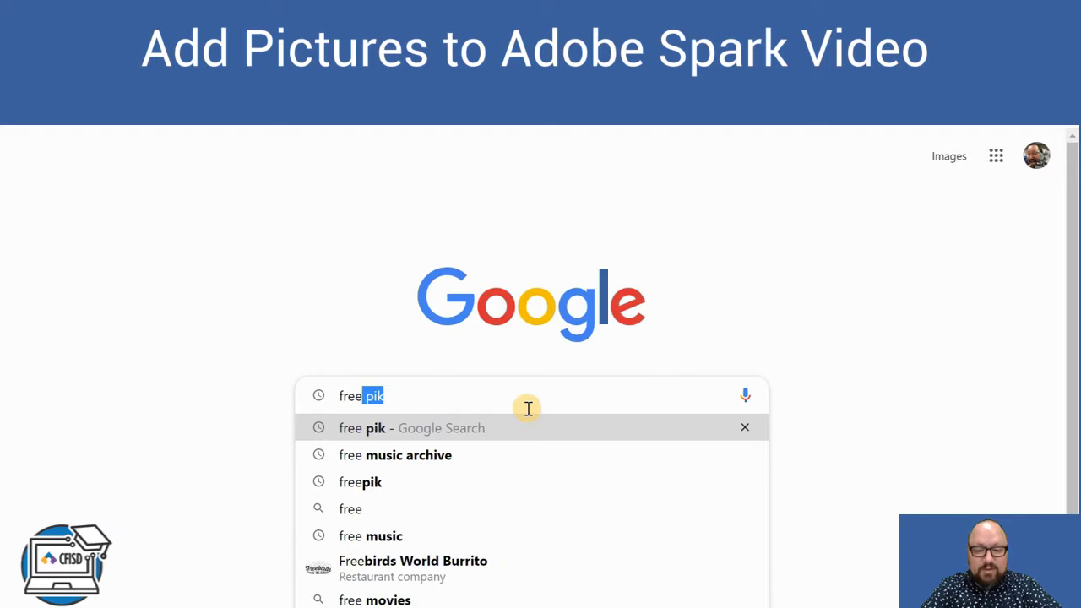
# Open the Freepik website through a web search for freepik and search all its resources for "surprised person".
pyautogui.press('Return')
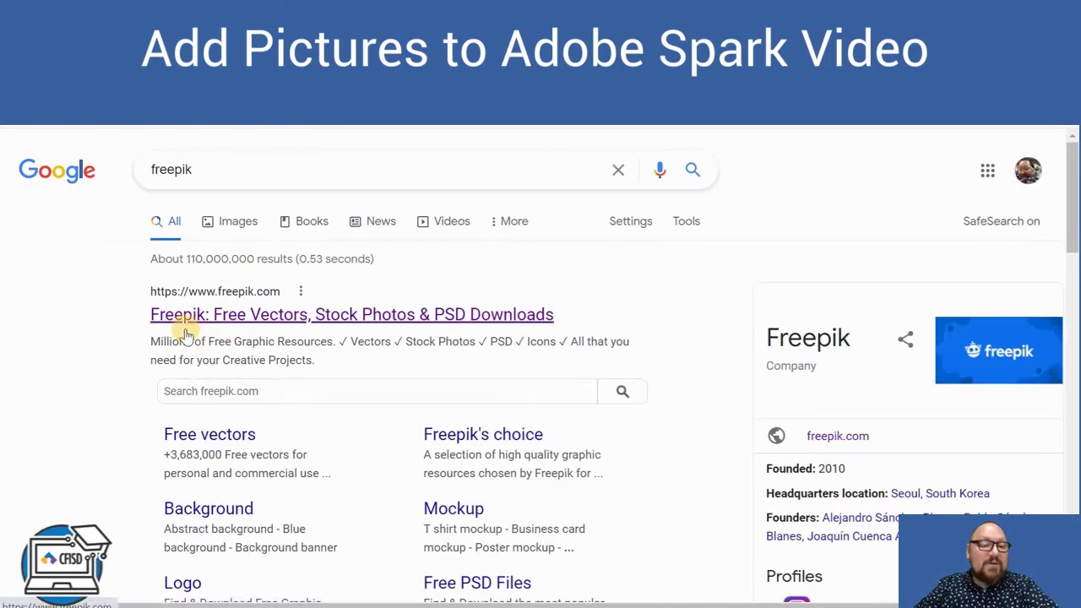
pyautogui.click(384, 316)
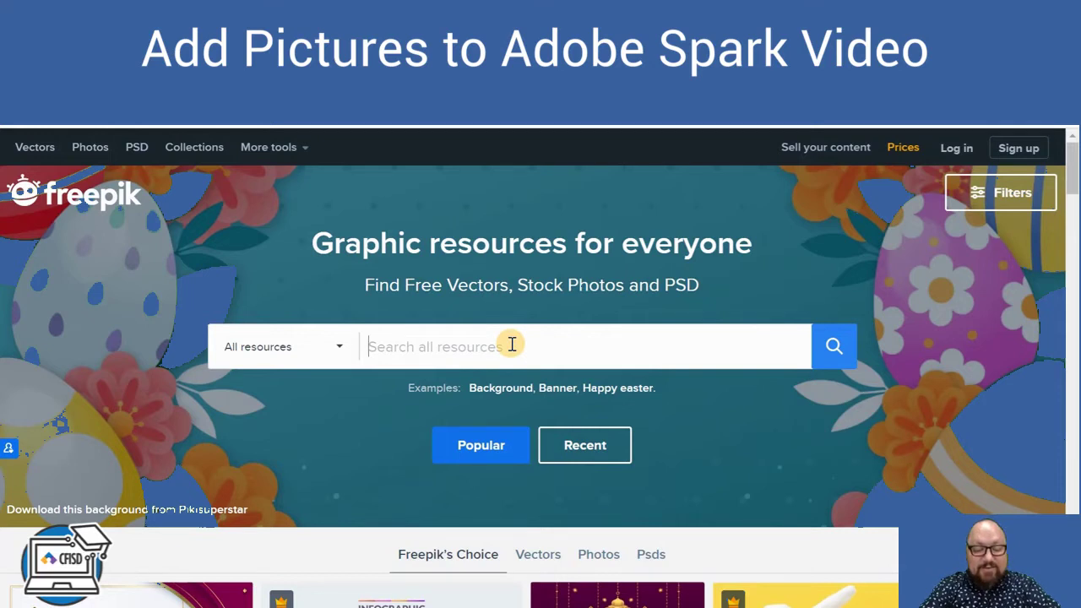
pyautogui.write('su')
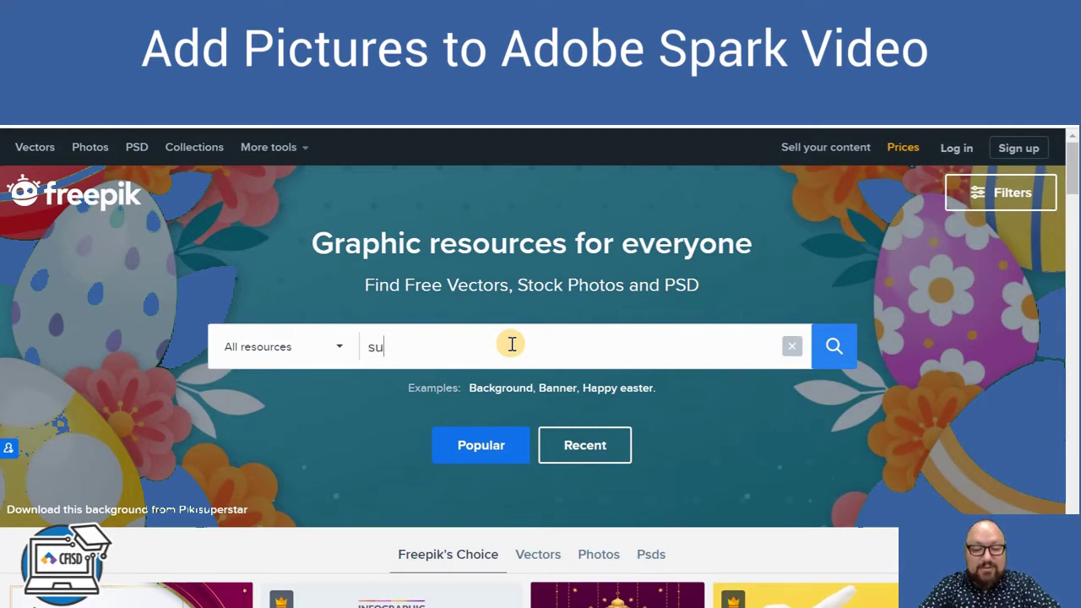
pyautogui.write('rpri')
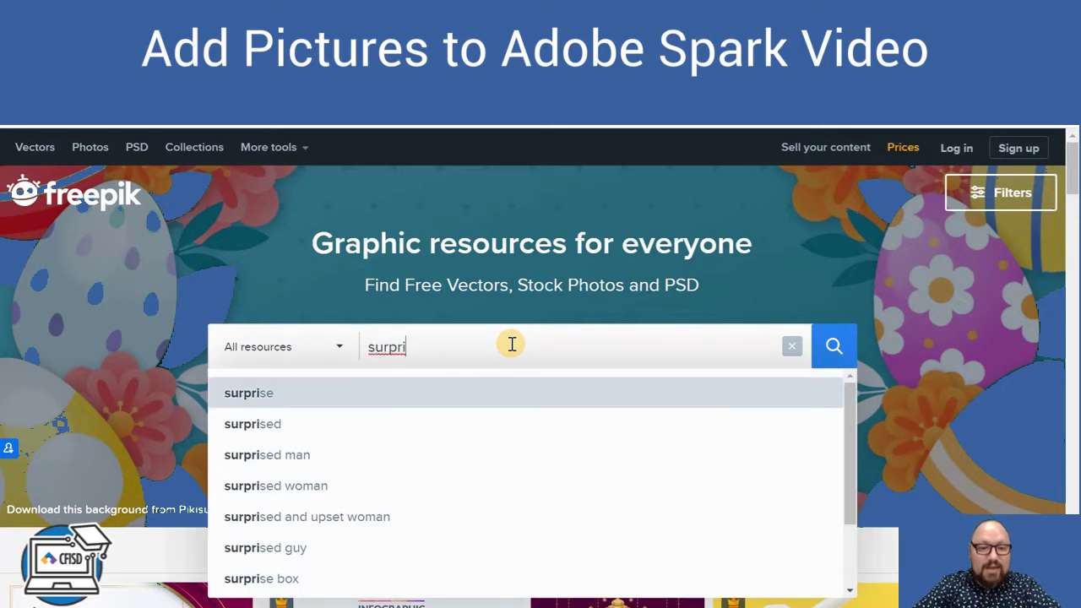
pyautogui.write('sed person')
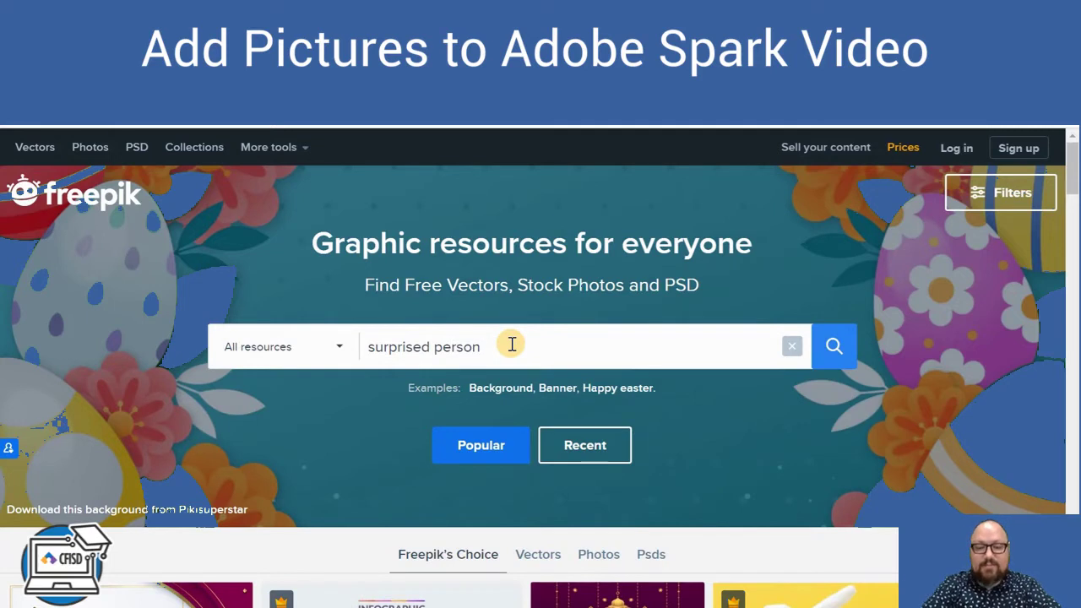
pyautogui.press('Return')
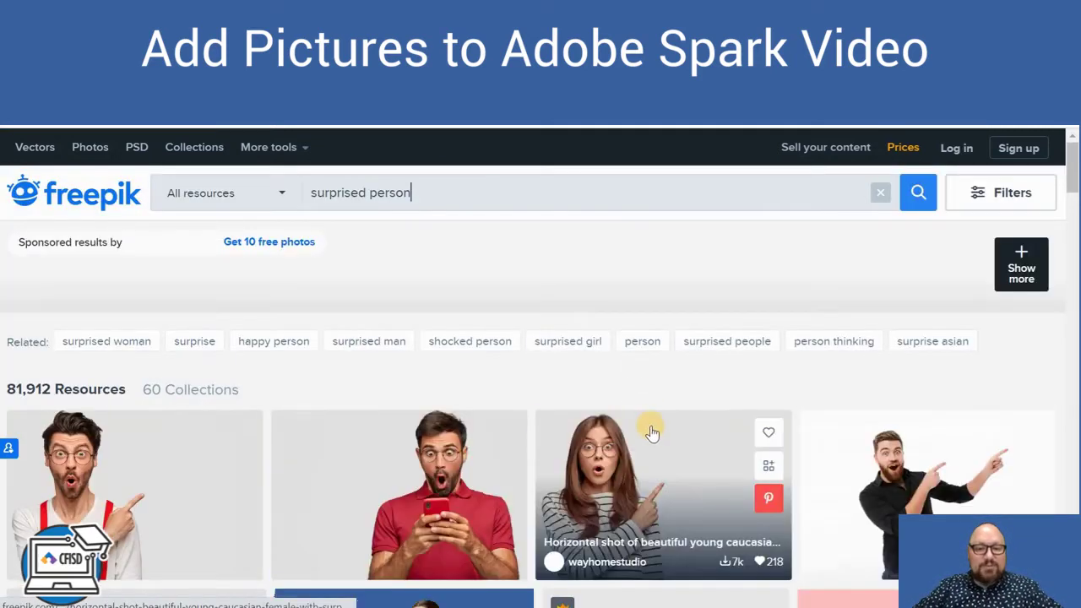
# Browse the search results and open the photo of the smiling girl with clasped hands against a pink background.
pyautogui.scroll(-5, 651, 432)
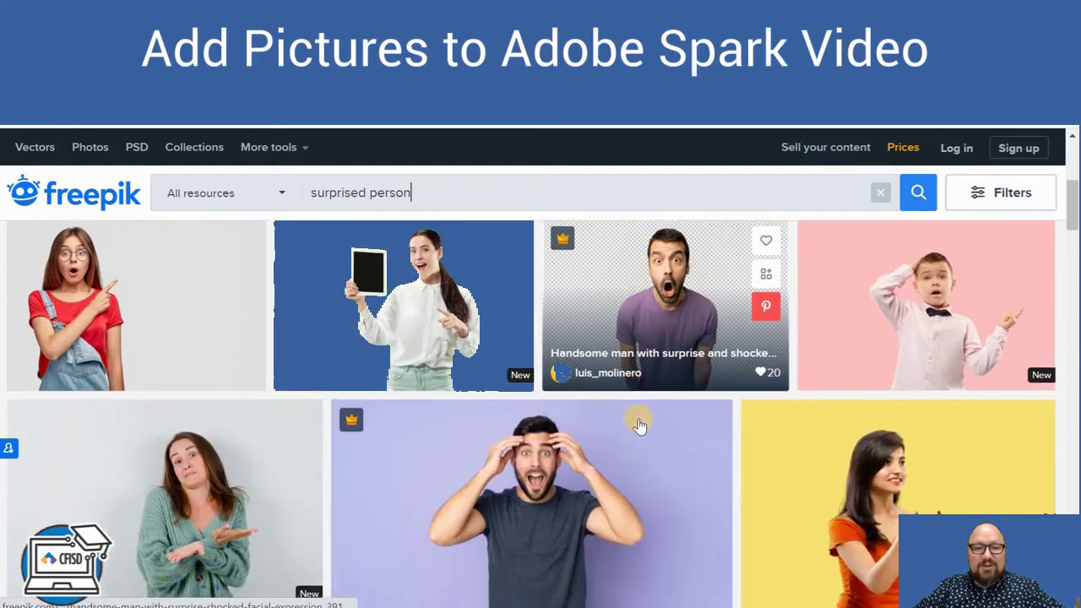
pyautogui.scroll(-5, 639, 425)
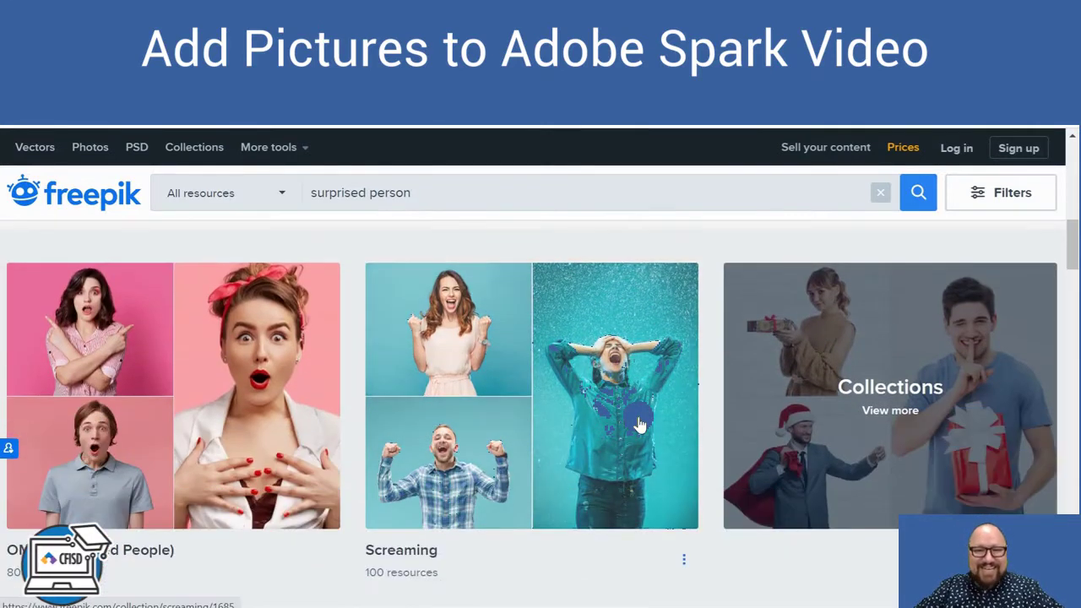
pyautogui.scroll(-5, 639, 422)
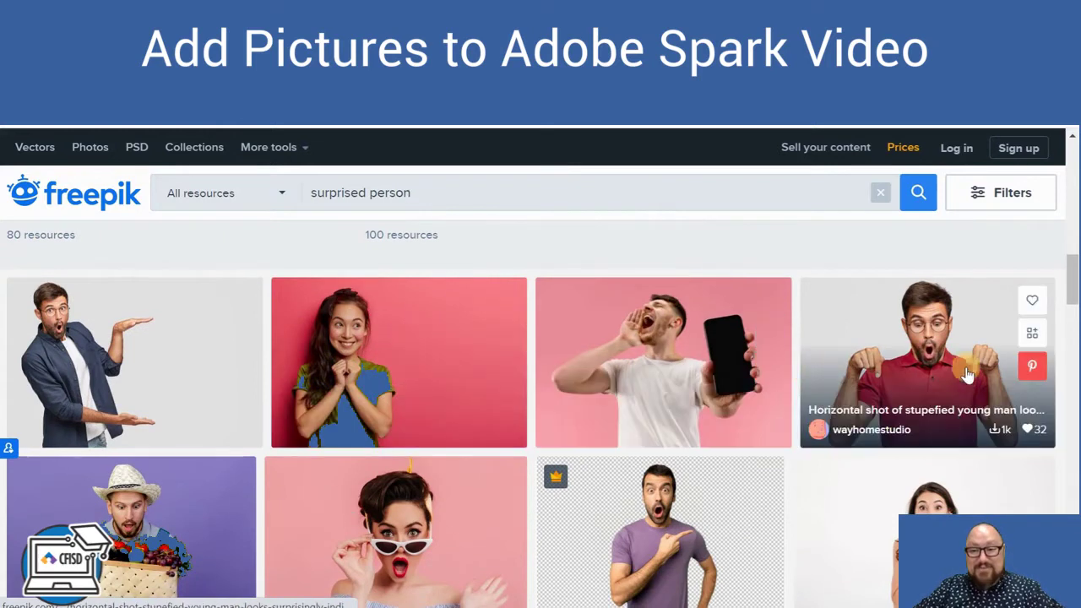
pyautogui.scroll(-2, 925, 346)
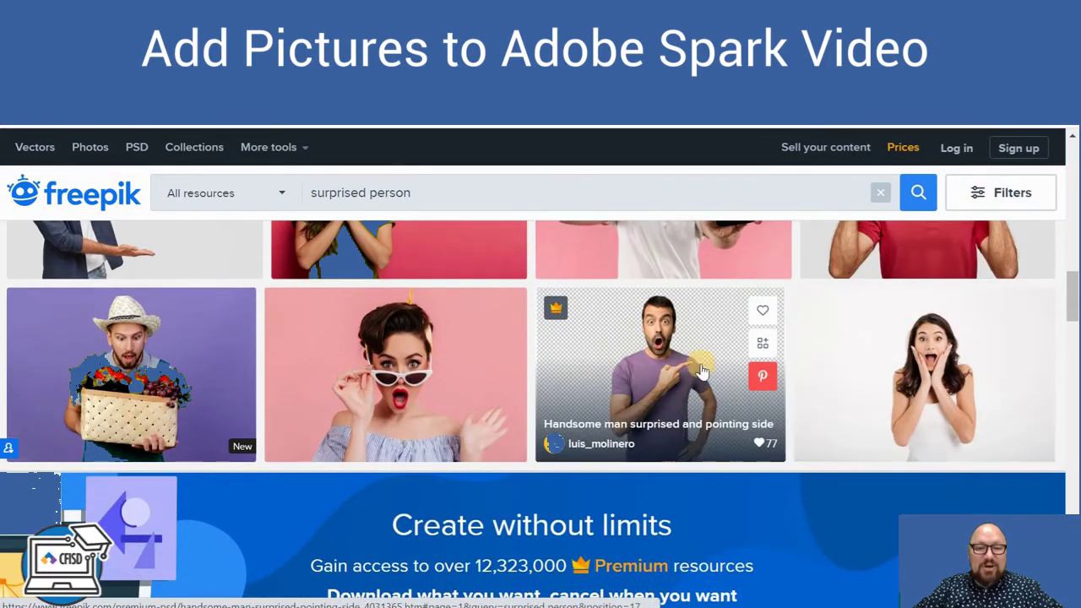
pyautogui.scroll(2, 597, 374)
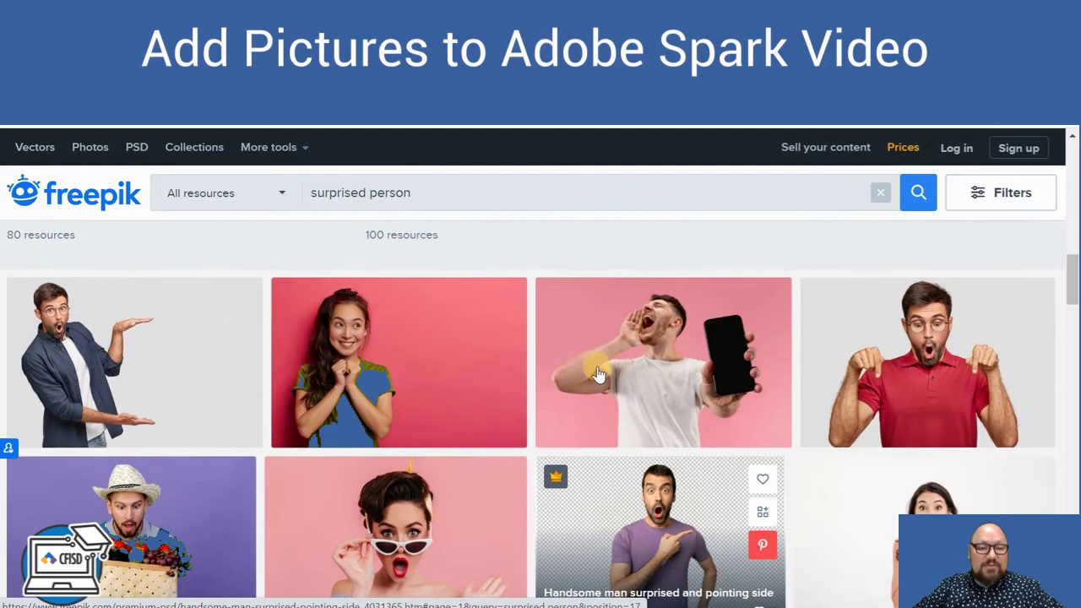
pyautogui.click(411, 331)
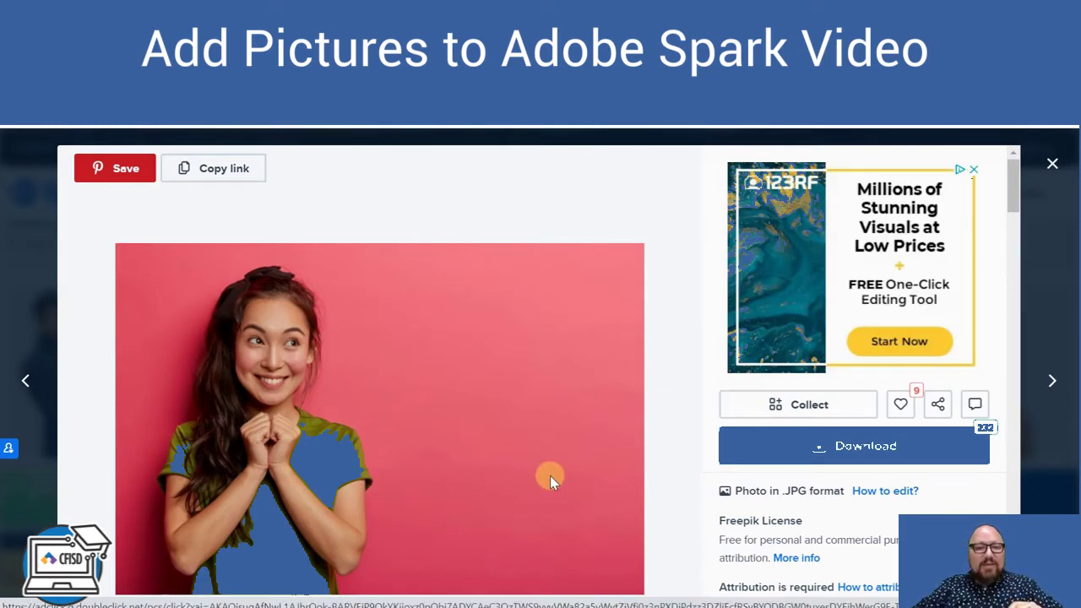
# Download the opened photo using the free download option that requires attribution.
pyautogui.scroll(-1, 549, 475)
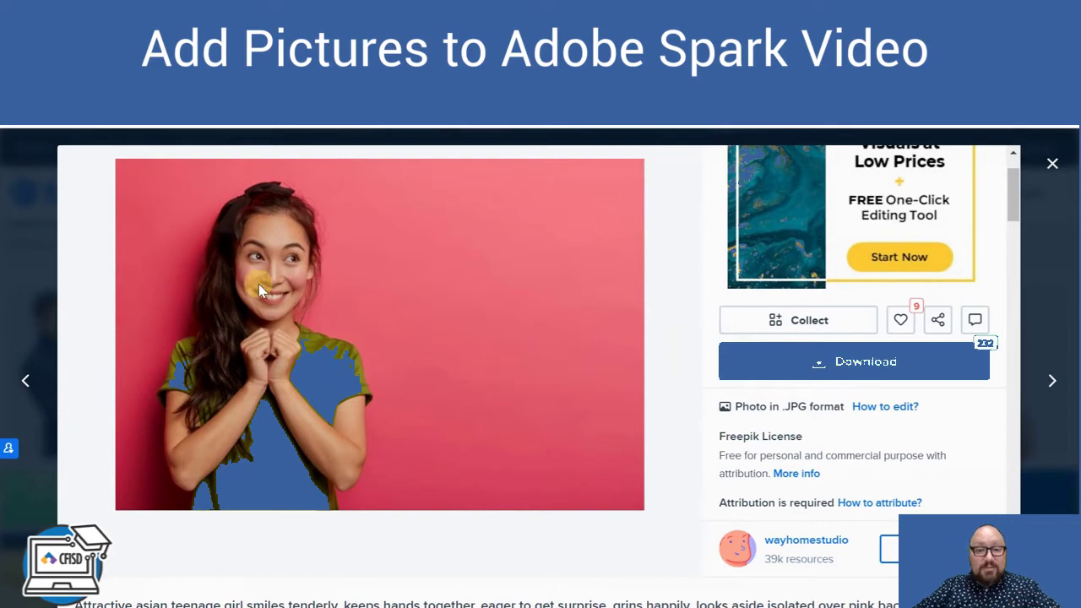
pyautogui.click(855, 370)
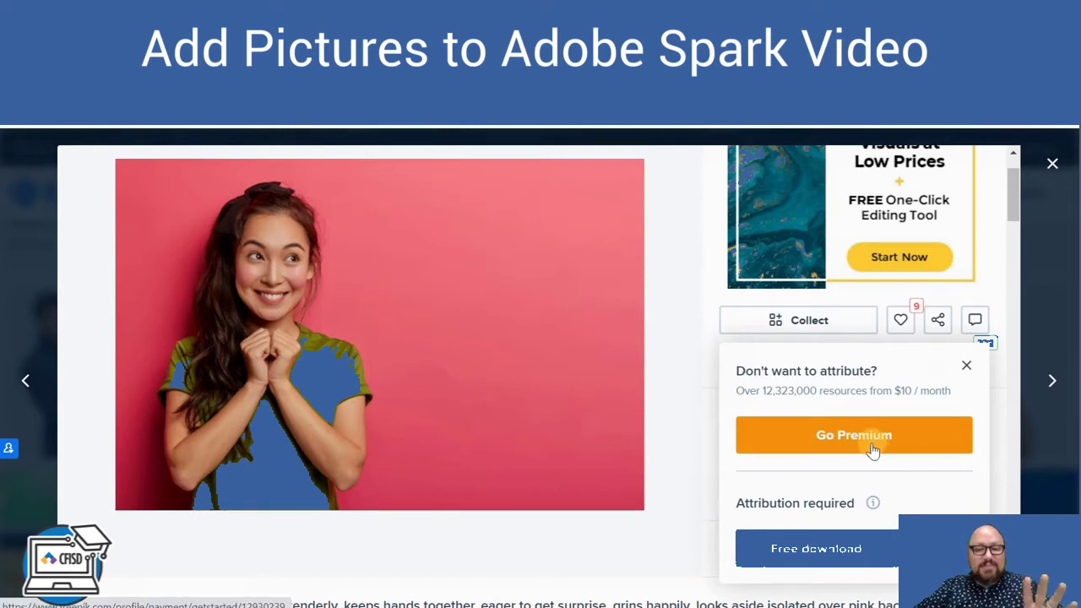
pyautogui.click(758, 507)
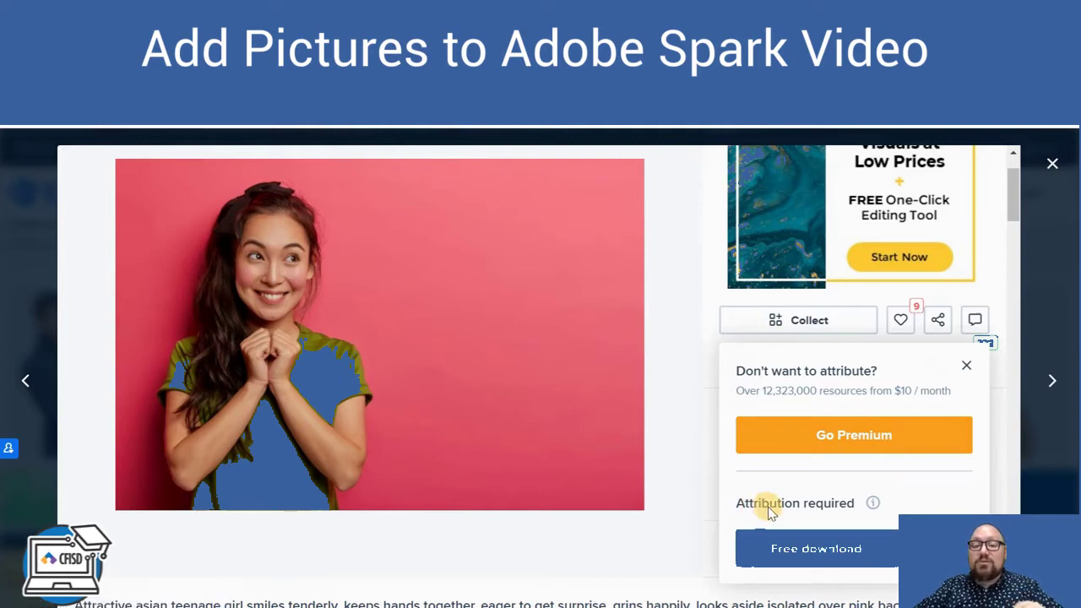
pyautogui.click(849, 550)
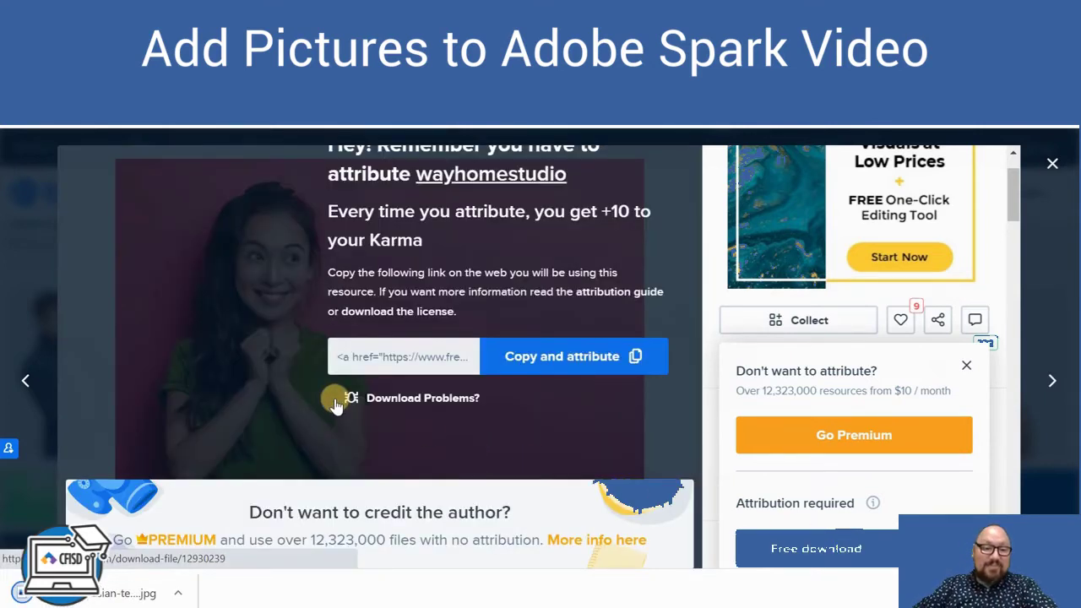
# Copy the attribution link that credits wayhomestudio for the downloaded photo.
pyautogui.scroll(1, 541, 426)
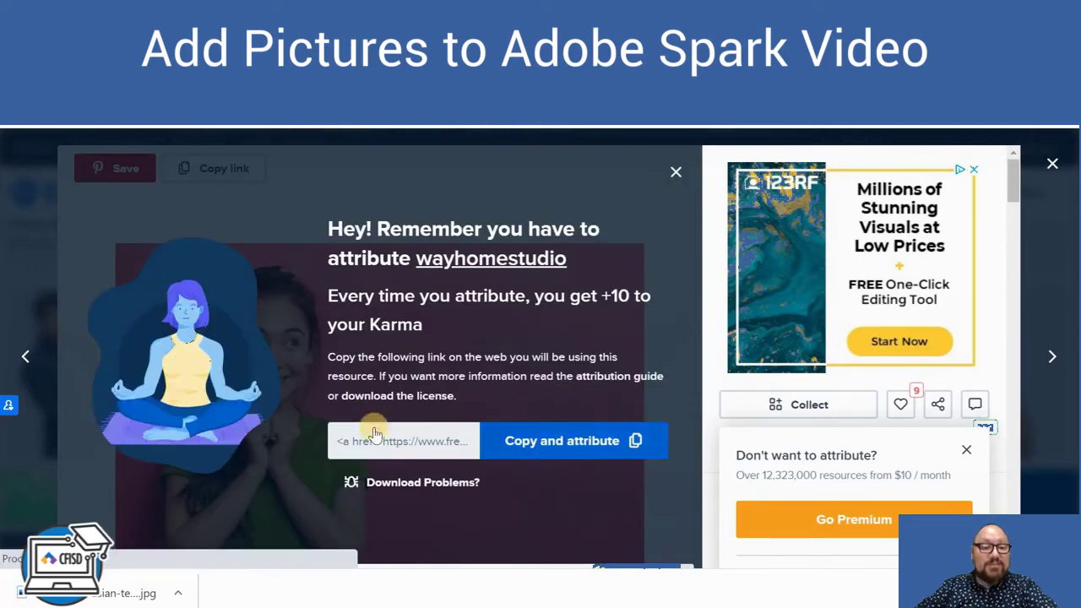
pyautogui.click(589, 445)
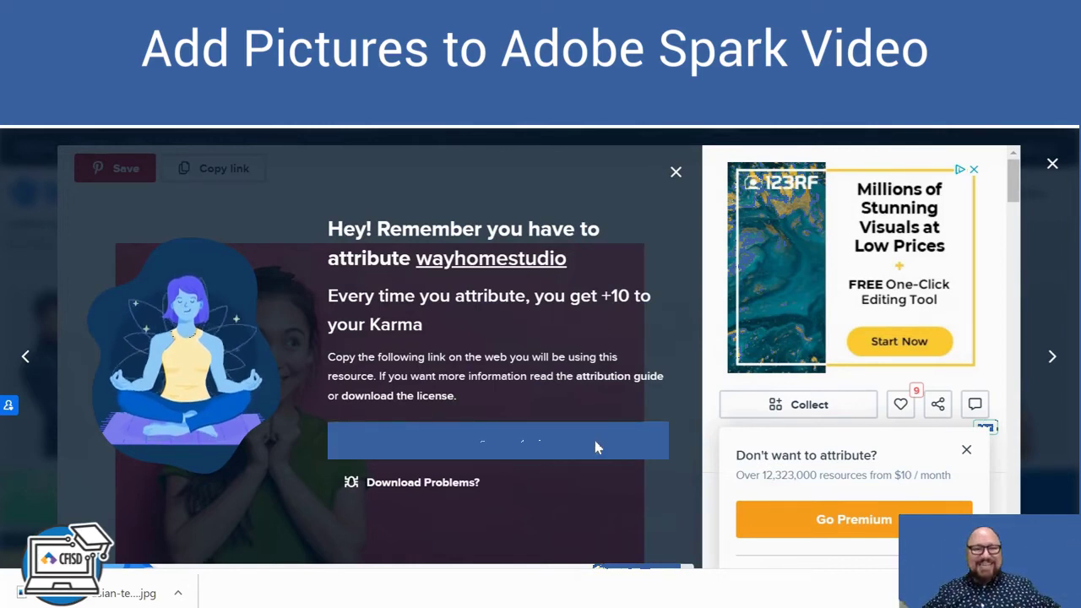
pyautogui.click(595, 442)
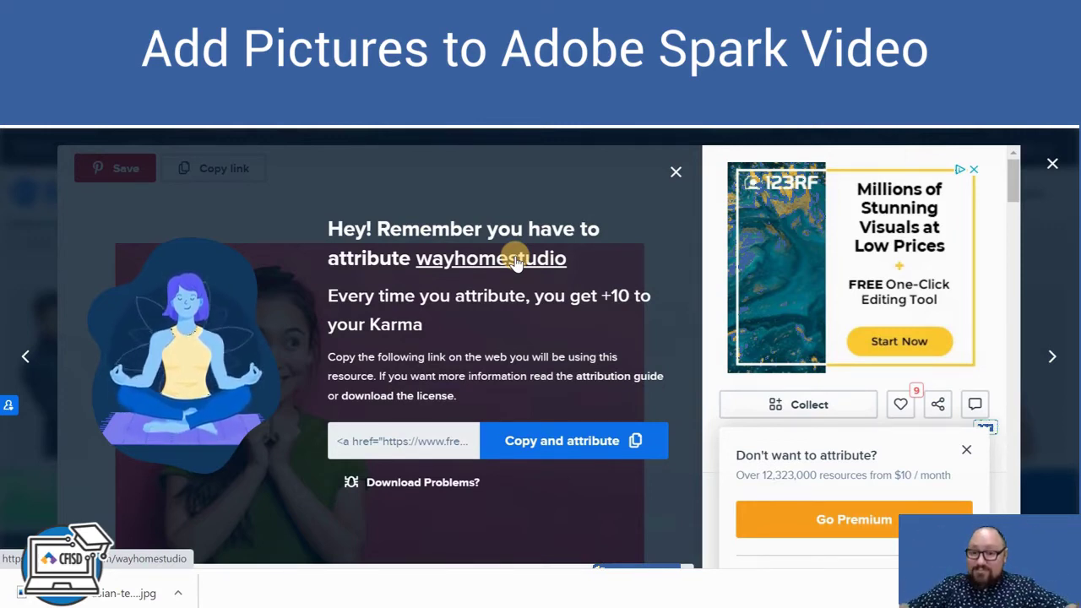
# Switch to the Adobe Spark Video project and paste the copied Freepik attribution into the lower text box of the Credits slide.
pyautogui.click(346, 118)
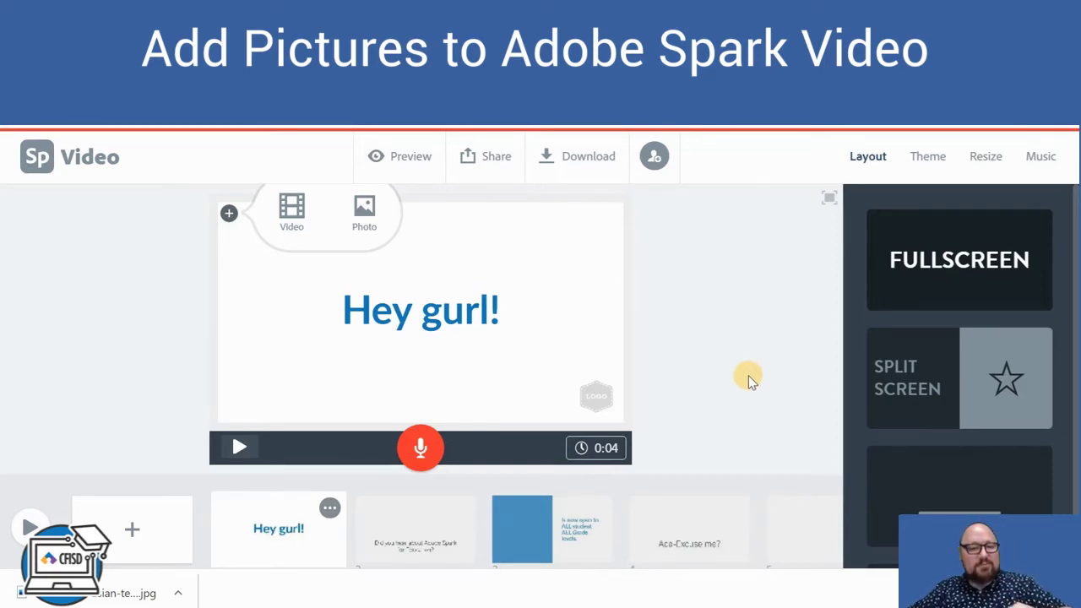
pyautogui.click(518, 525)
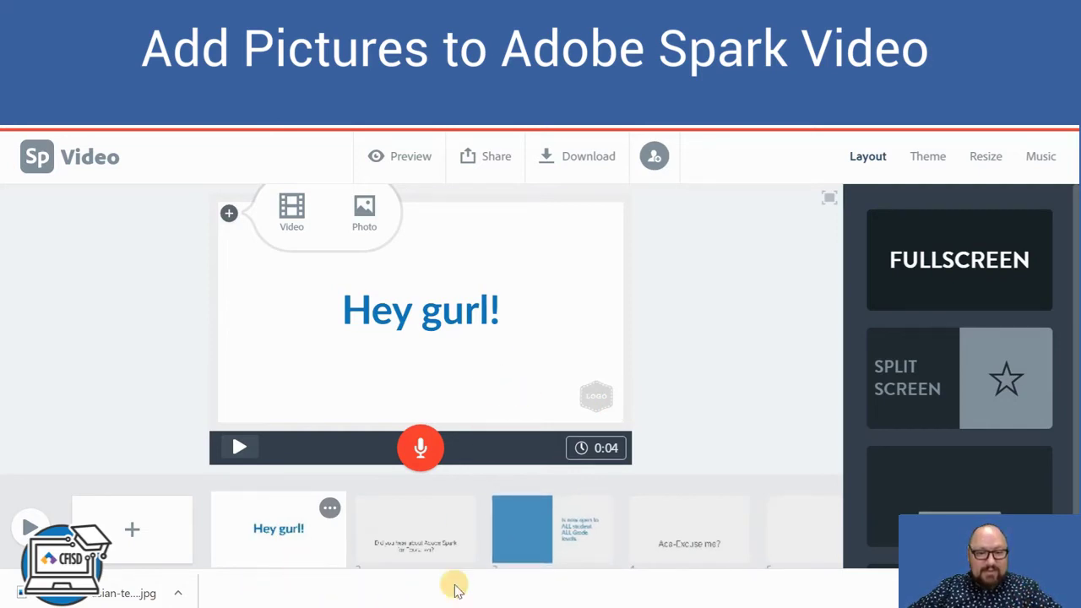
pyautogui.click(1062, 593)
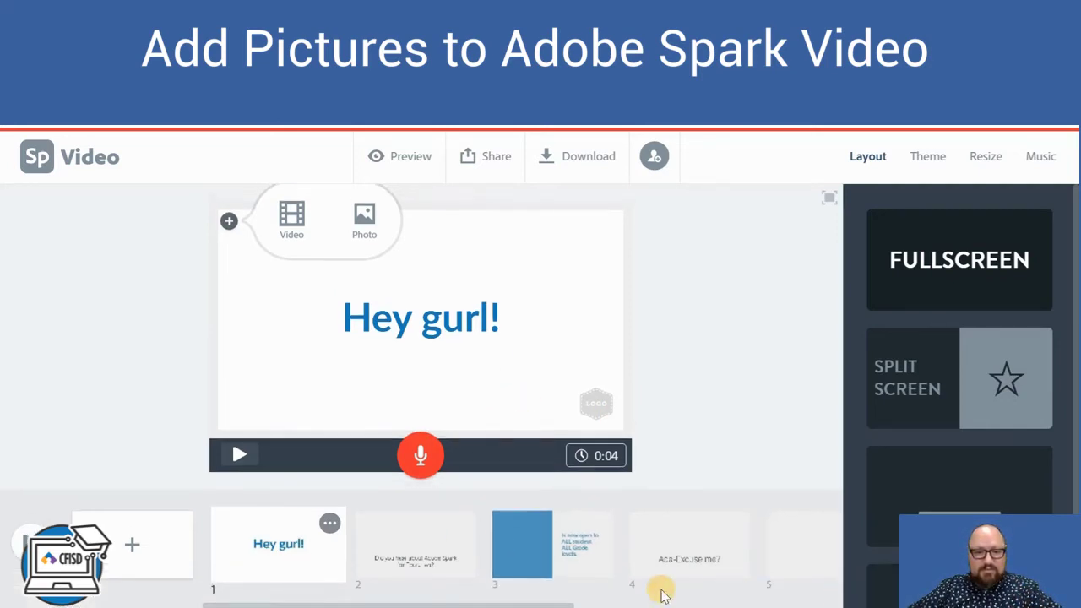
pyautogui.moveTo(556, 604); pyautogui.dragTo(765, 604)
pyautogui.click(726, 553)
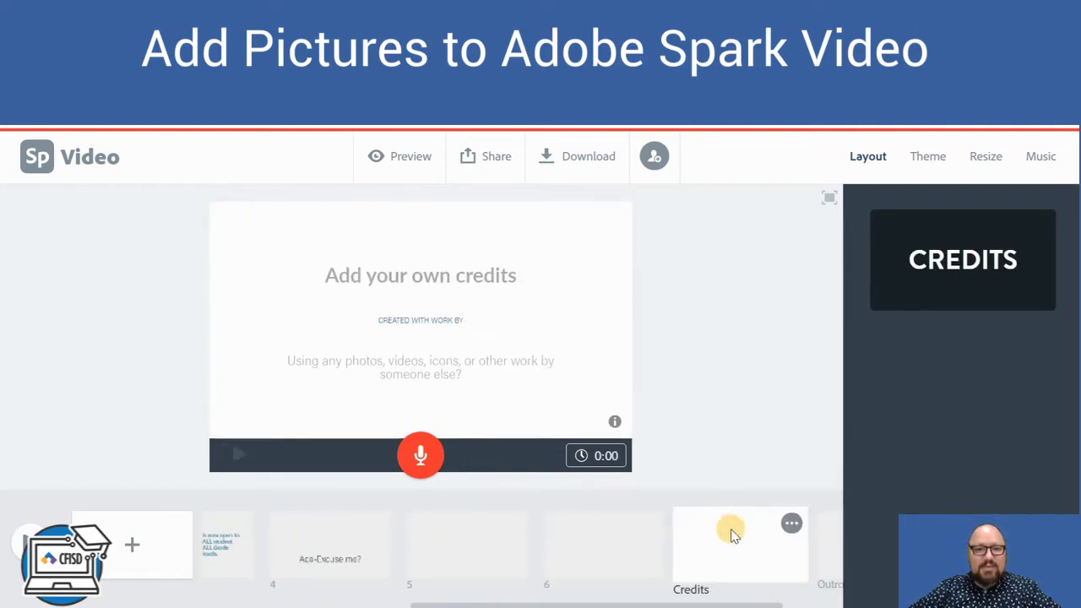
pyautogui.click(426, 373)
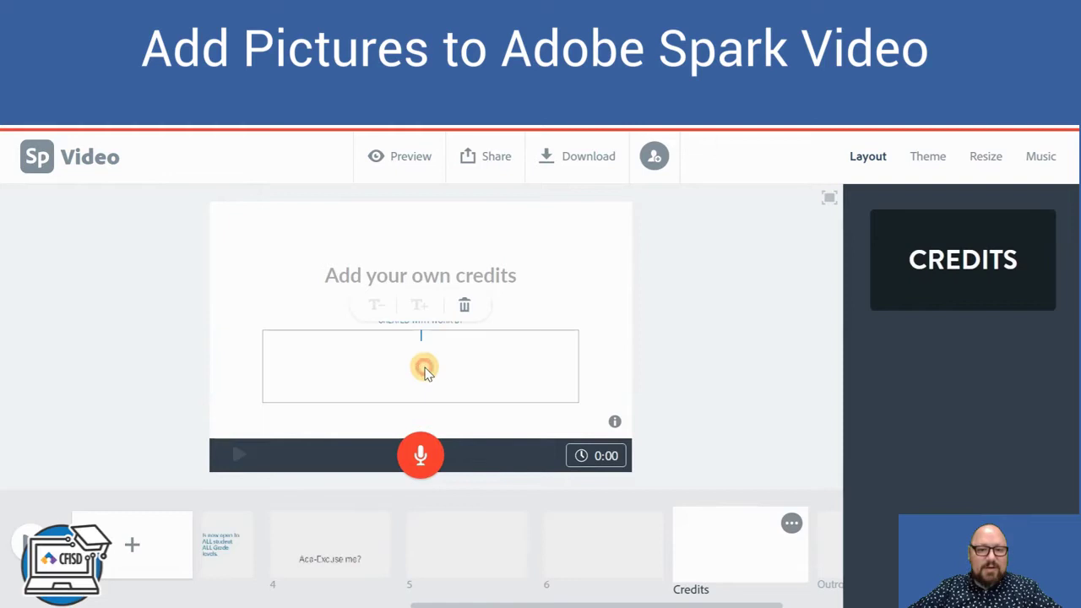
pyautogui.write("<a href='https://www.freepik.com/photos/woman'>Woman photo created by wayhomestudio - www.freepik.com</a>")
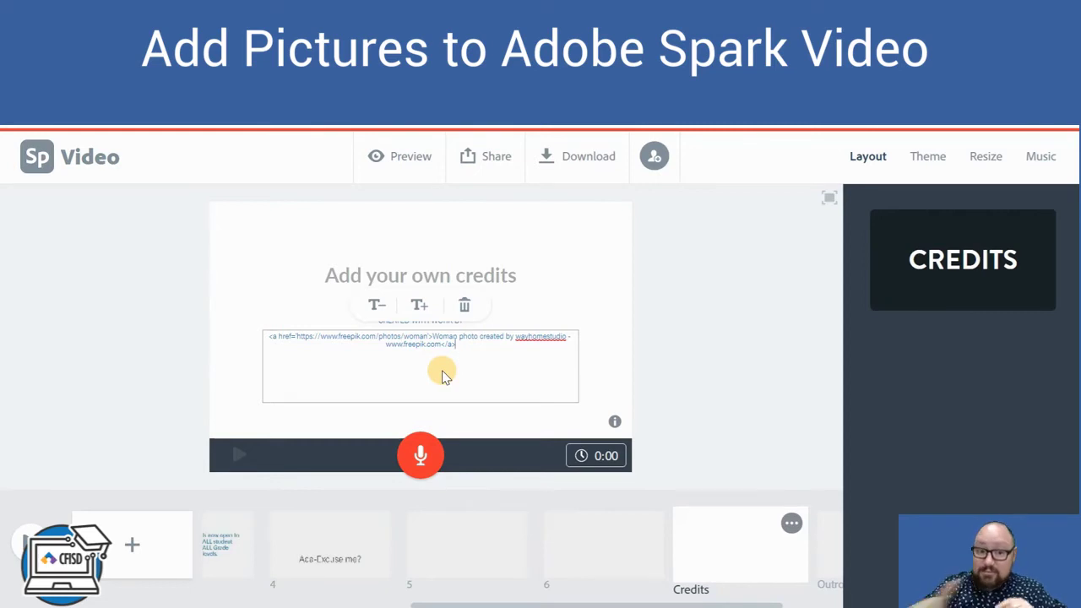
pyautogui.click(717, 325)
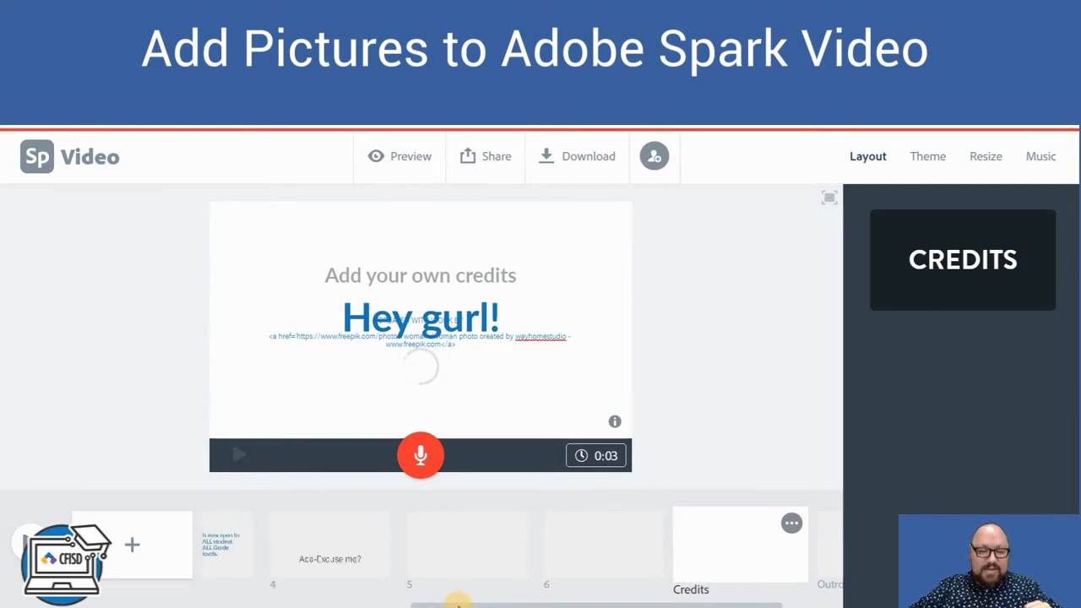
# Return to the first slide, "Hey gurl!", and open the options for adding a photo to it.
pyautogui.moveTo(458, 603); pyautogui.dragTo(294, 602)
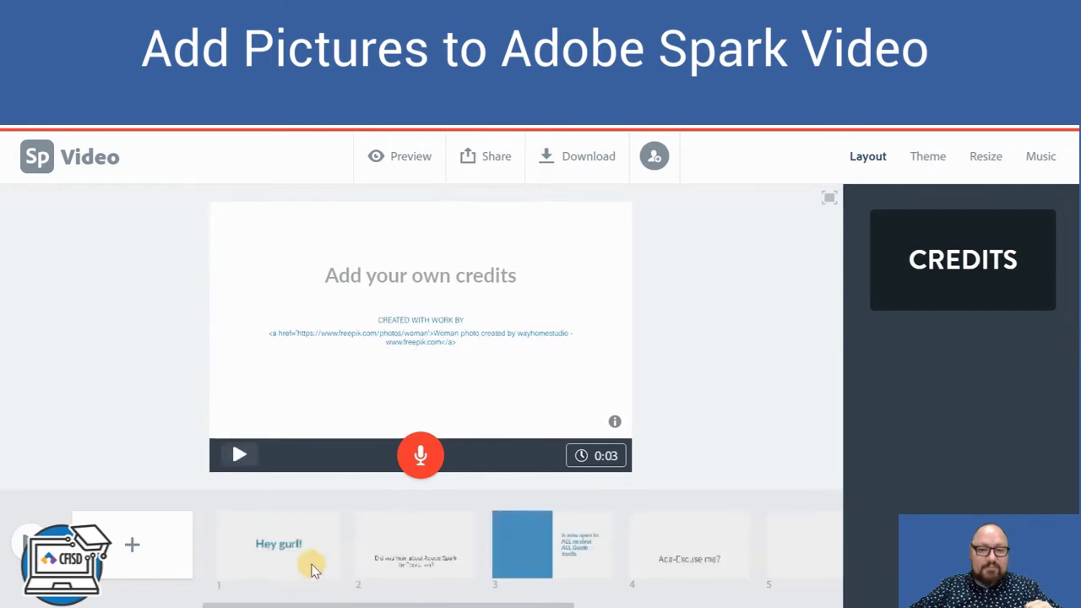
pyautogui.click(297, 535)
pyautogui.moveTo(228, 222)
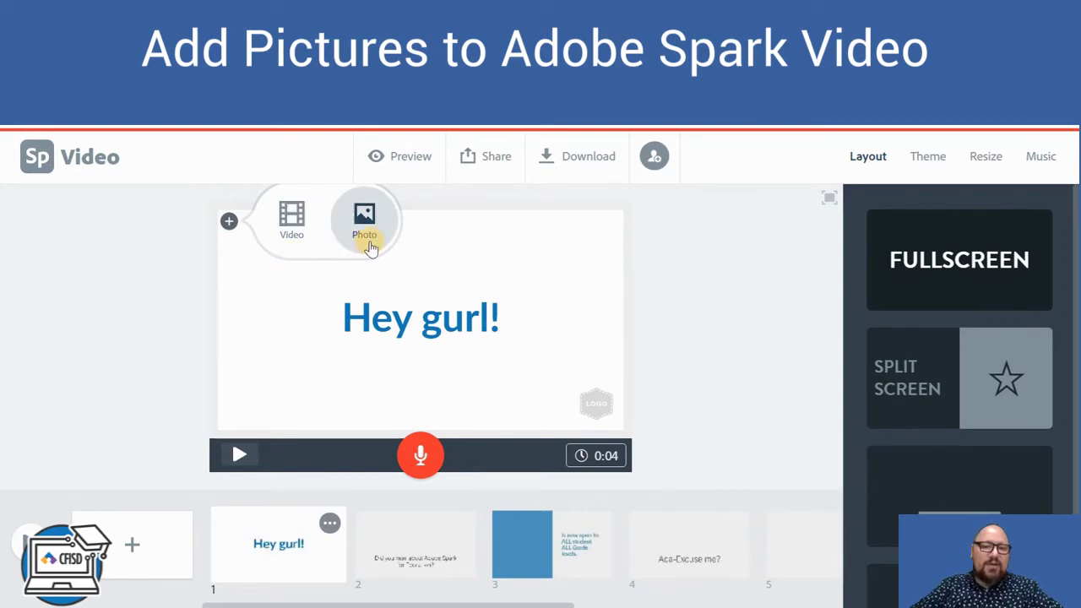
pyautogui.click(368, 244)
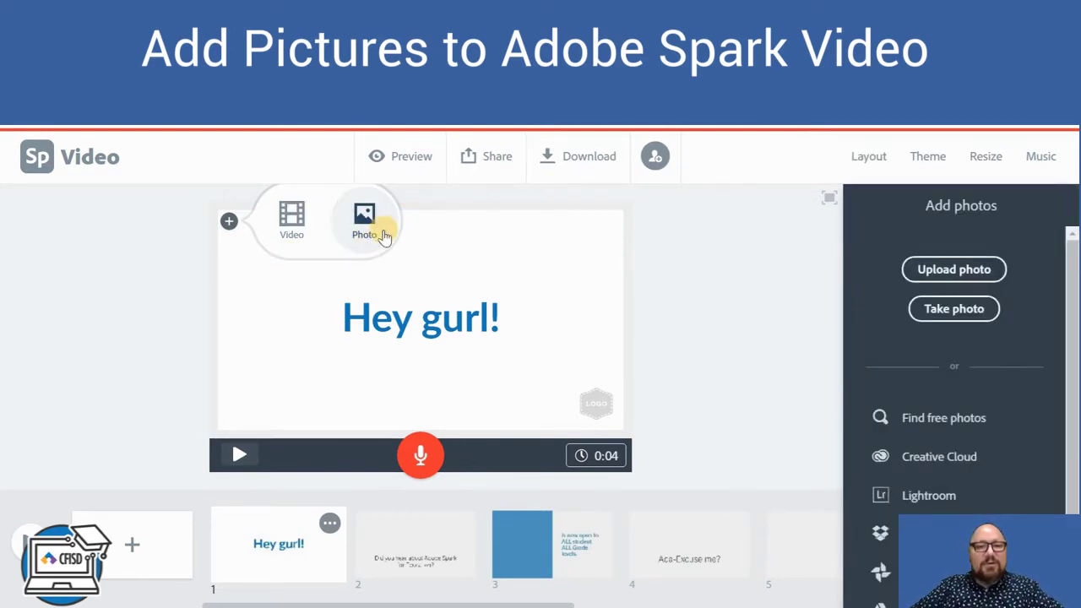
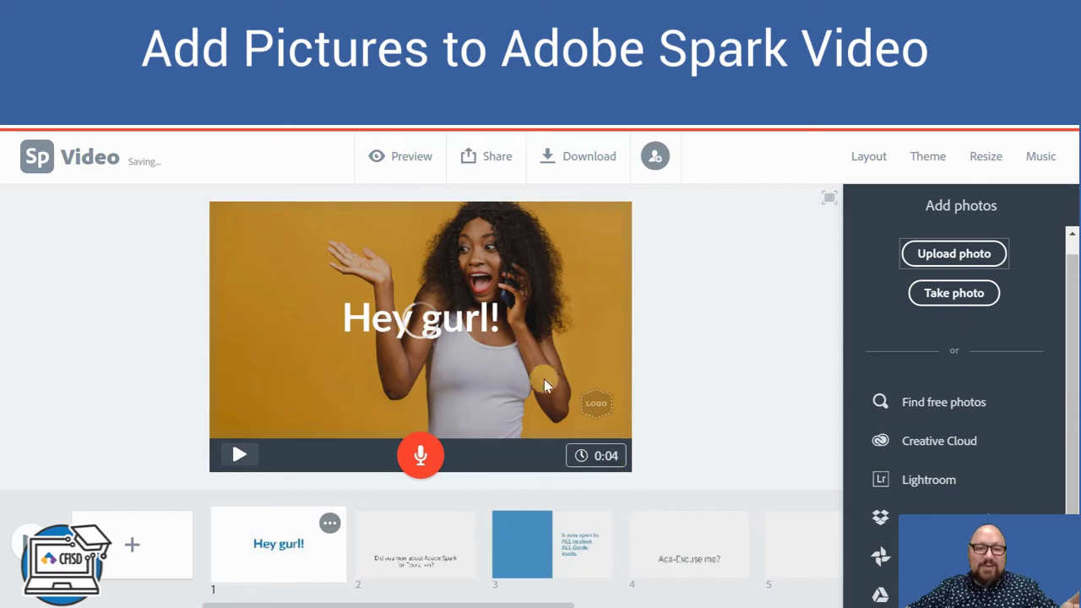
# Upload man-5544593_1920.jpg from the Downloads folder as the photo on slide 2, "Did you hear about Adobe Spark for Education?".
pyautogui.click(418, 547)
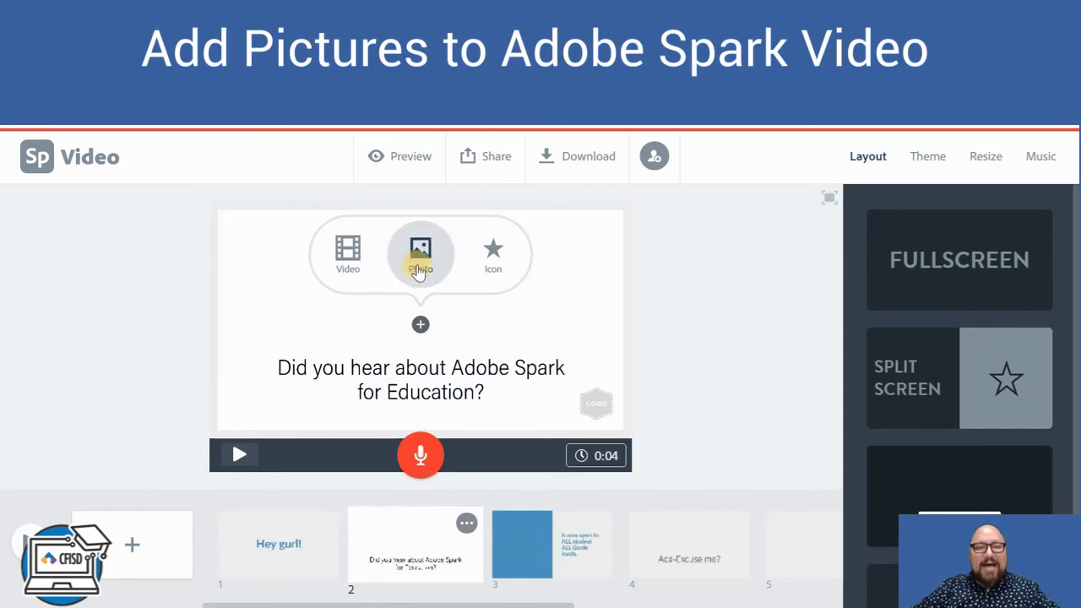
pyautogui.click(420, 254)
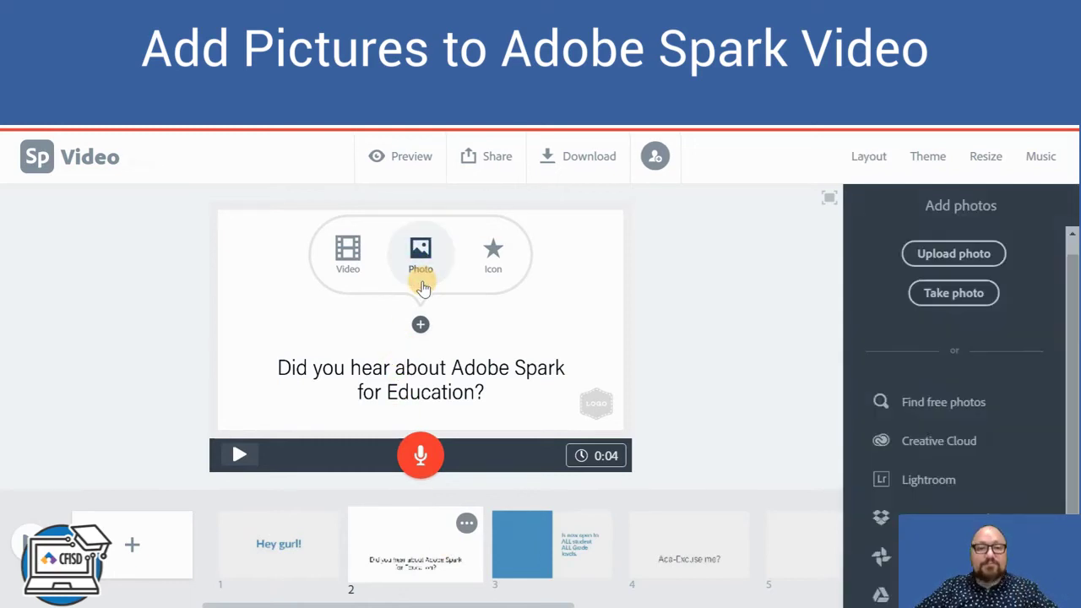
pyautogui.click(975, 257)
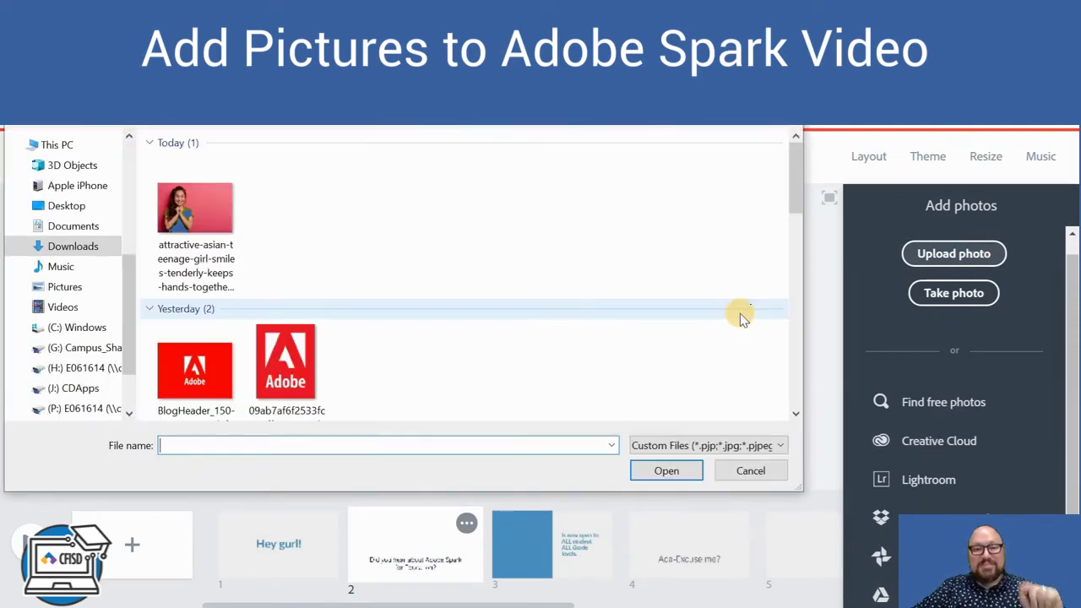
pyautogui.scroll(-10, 586, 279)
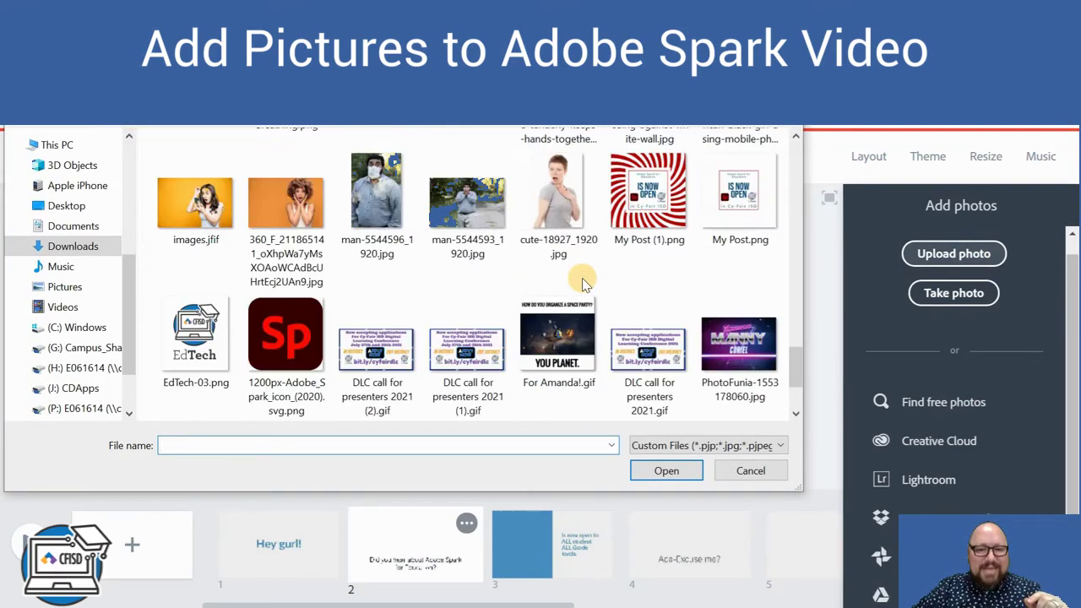
pyautogui.doubleClick(467, 216)
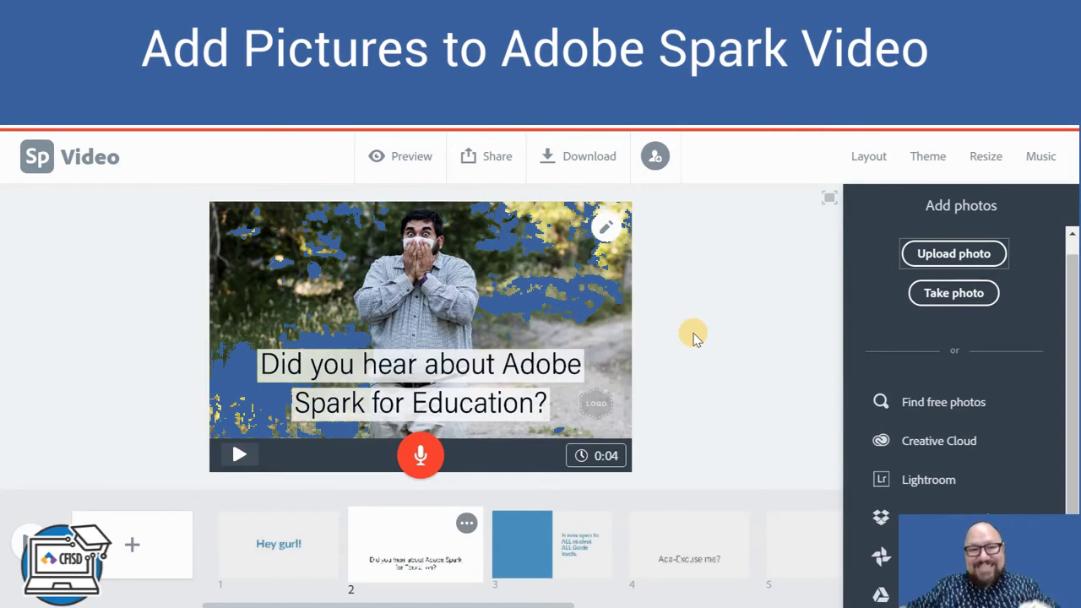
# Upload man-5544596_1920.jpg from the Downloads folder as the photo on slide 3, "Is now open to ALL student ALL Grade levels.".
pyautogui.click(502, 547)
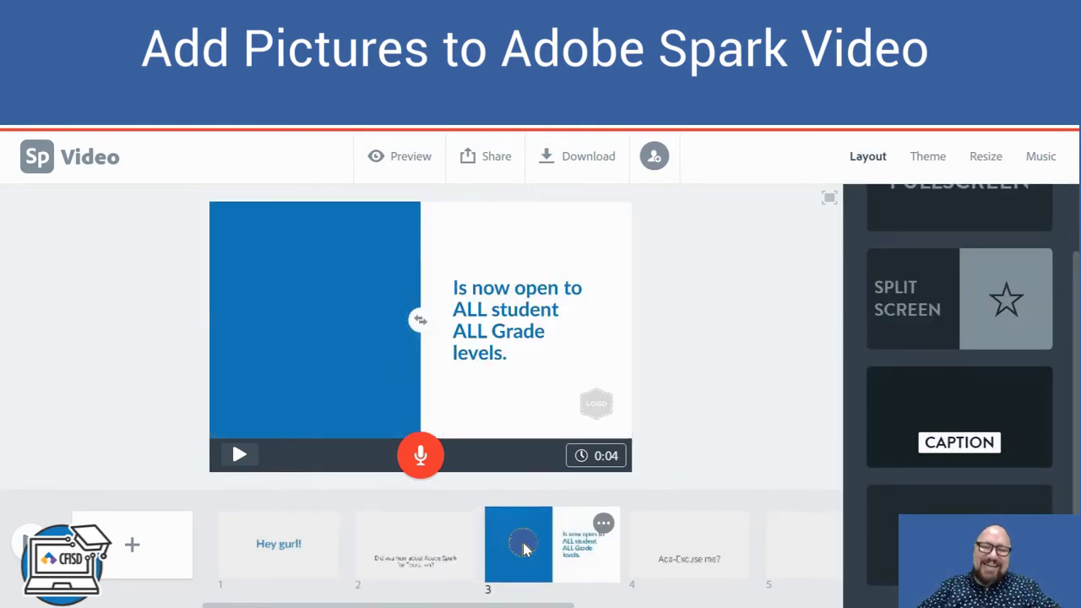
pyautogui.click(315, 260)
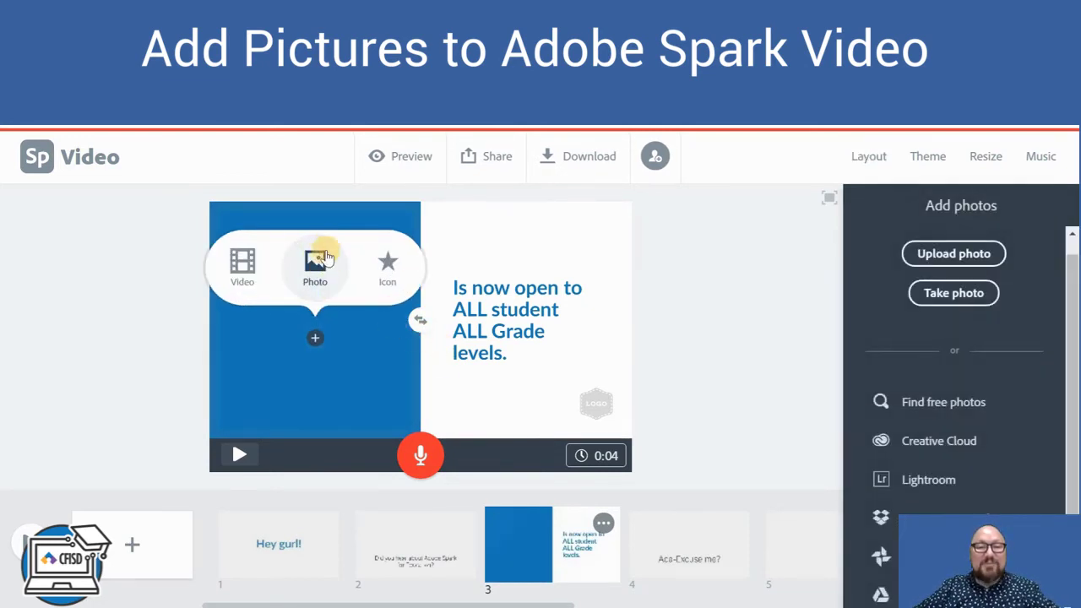
pyautogui.click(305, 260)
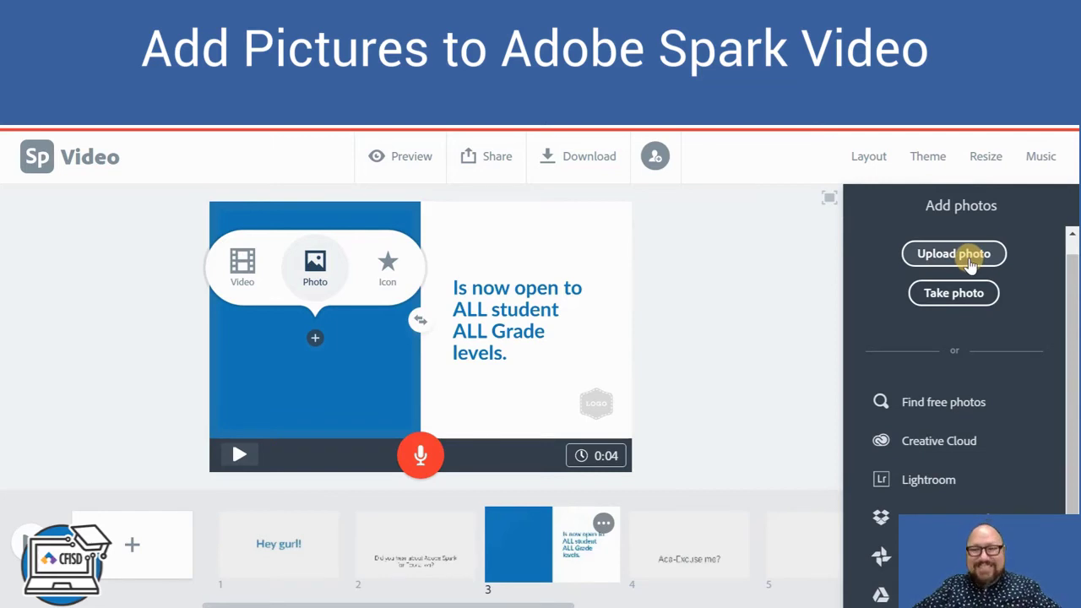
pyautogui.click(967, 263)
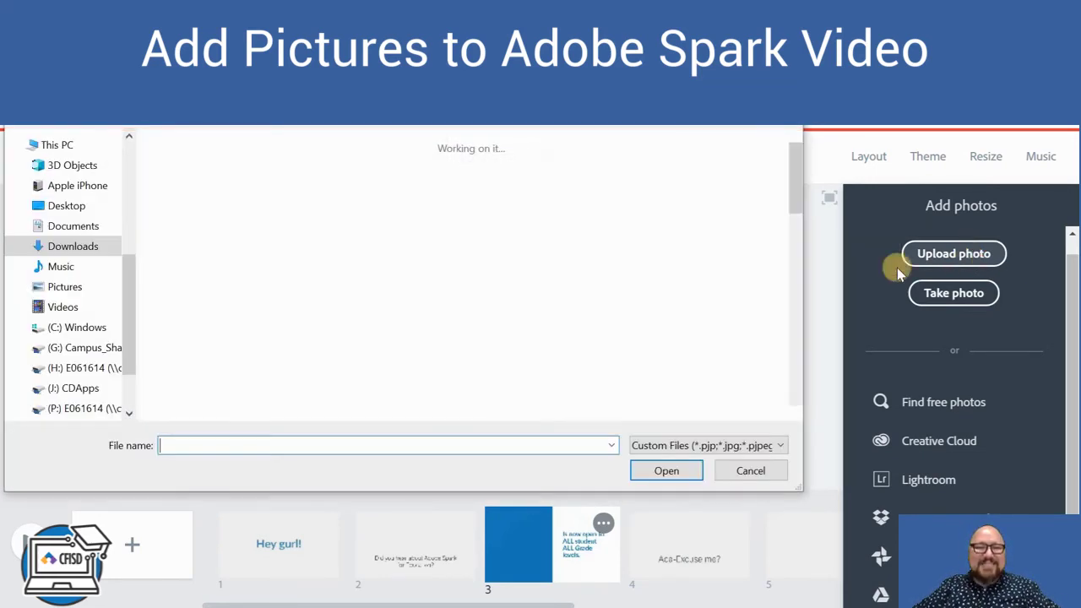
pyautogui.scroll(-10, 560, 276)
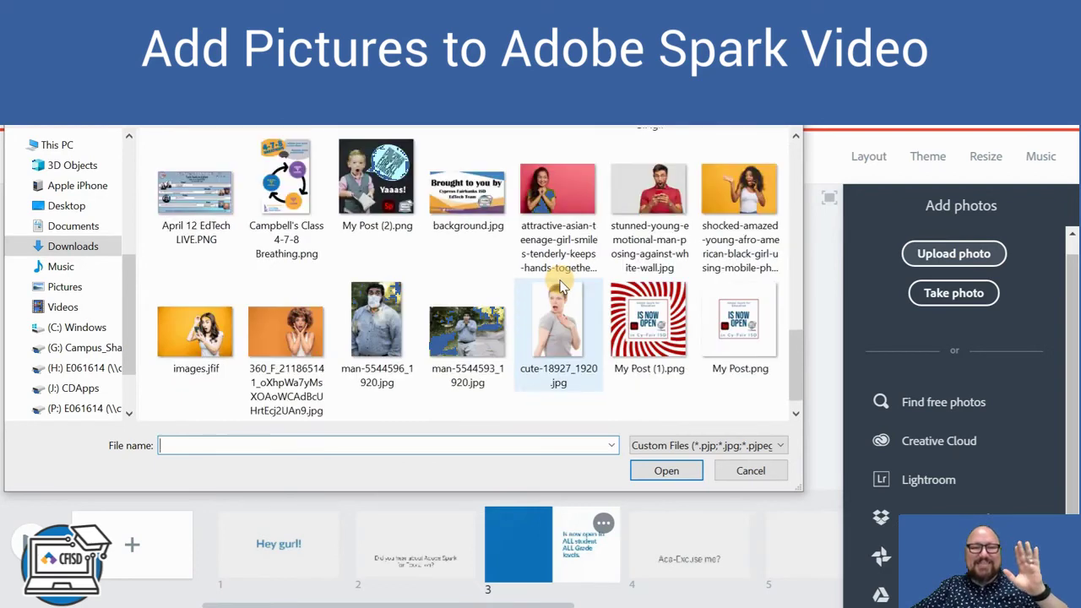
pyautogui.doubleClick(376, 325)
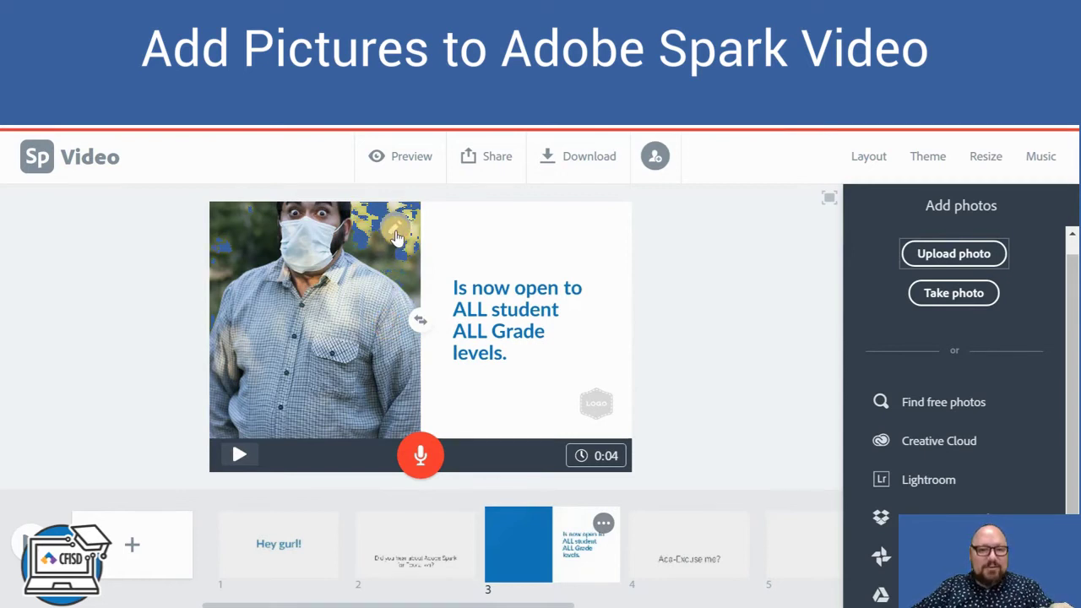
# Reposition the photo on slide 3 so the man's whole head is in frame, and zoom it in slightly.
pyautogui.click(395, 234)
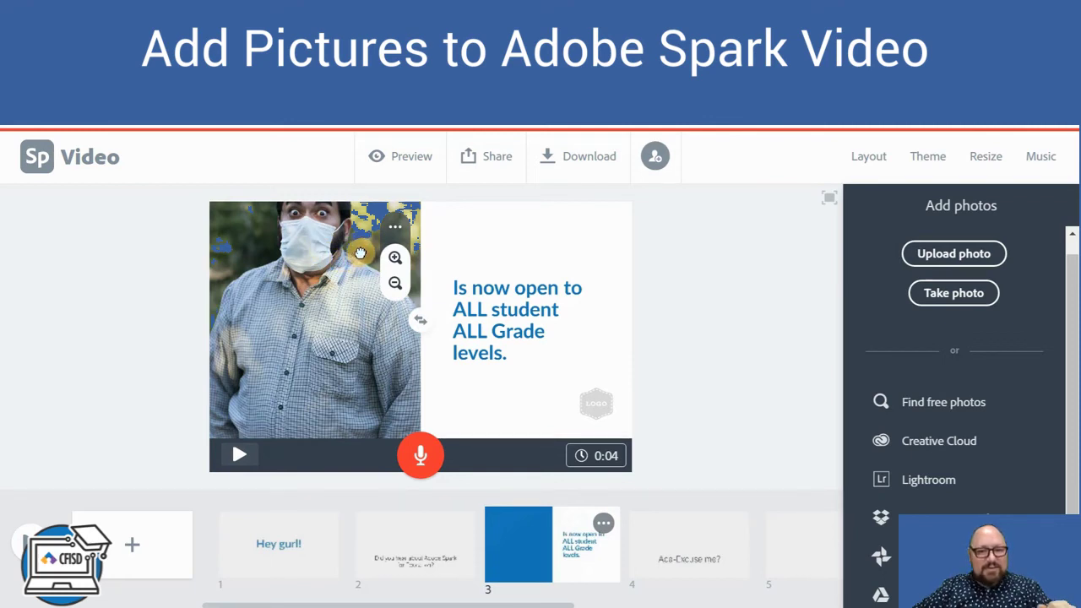
pyautogui.moveTo(362, 272); pyautogui.dragTo(362, 387)
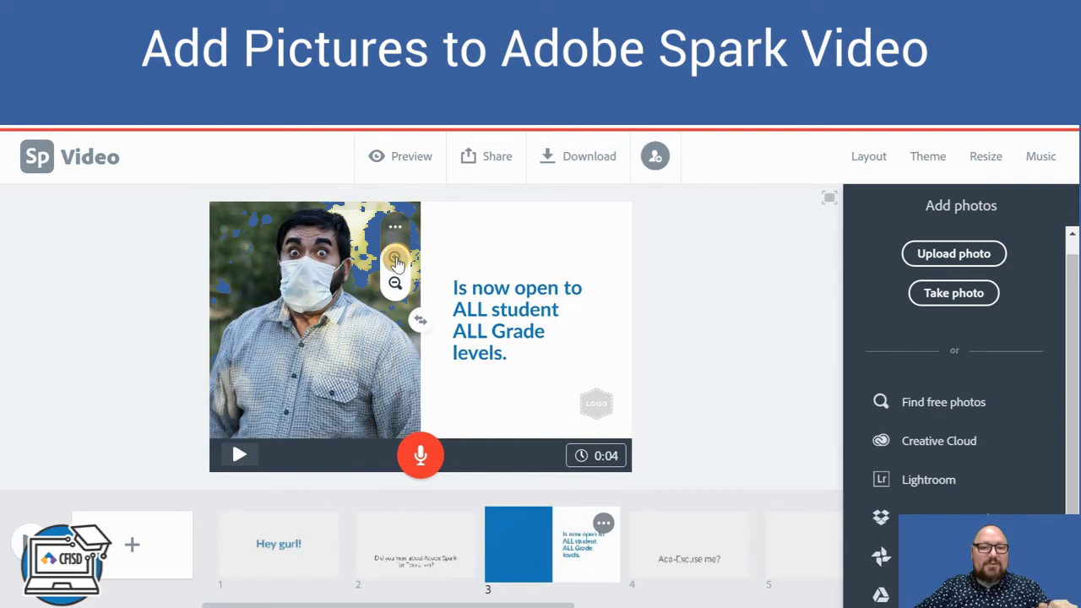
pyautogui.click(396, 260)
pyautogui.click(396, 260)
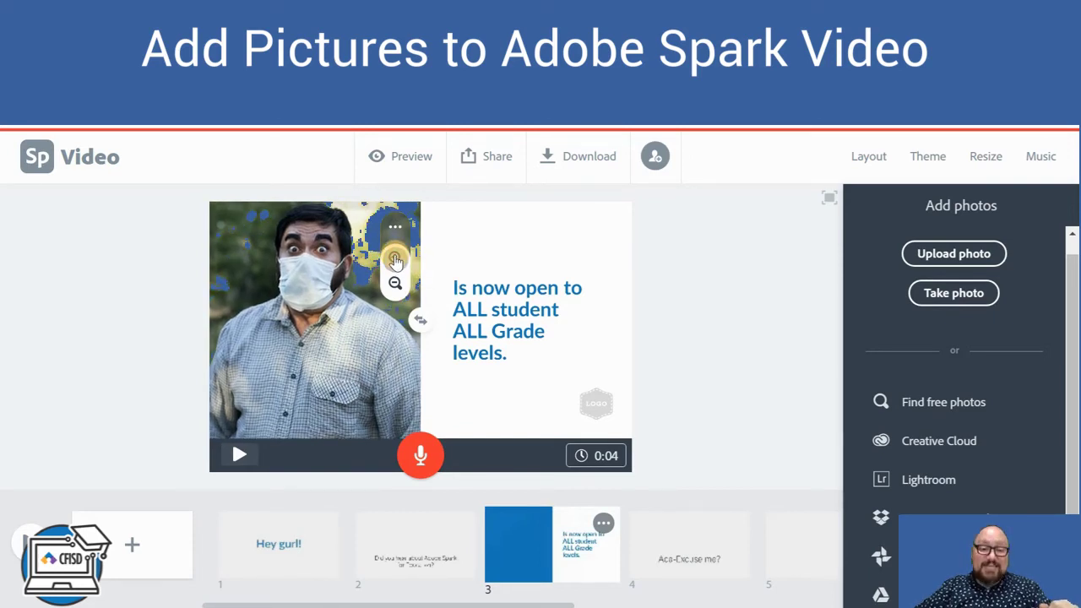
pyautogui.click(396, 260)
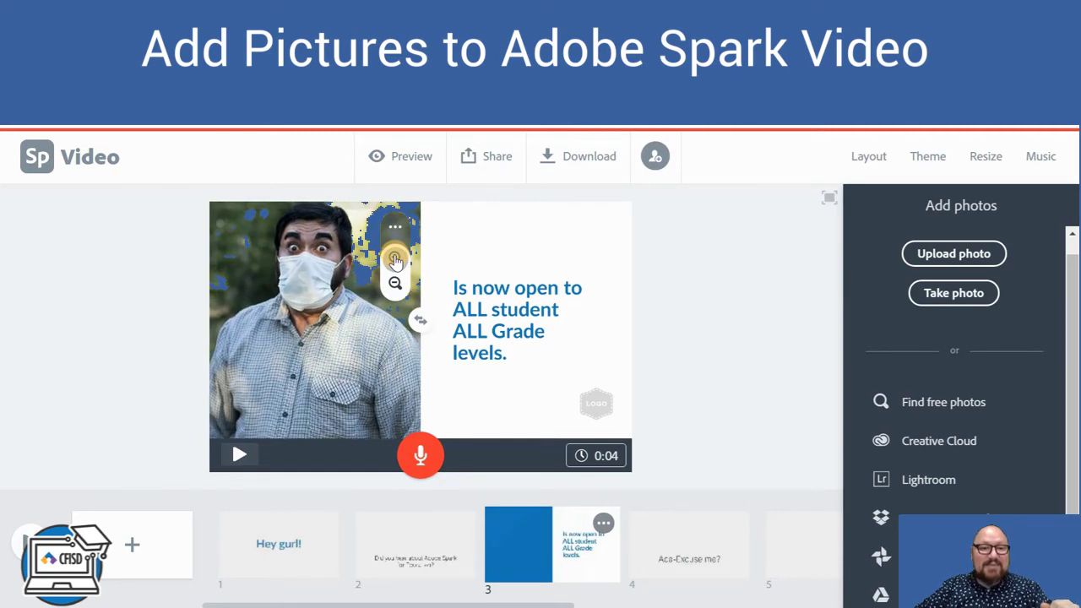
pyautogui.click(396, 260)
pyautogui.click(396, 260)
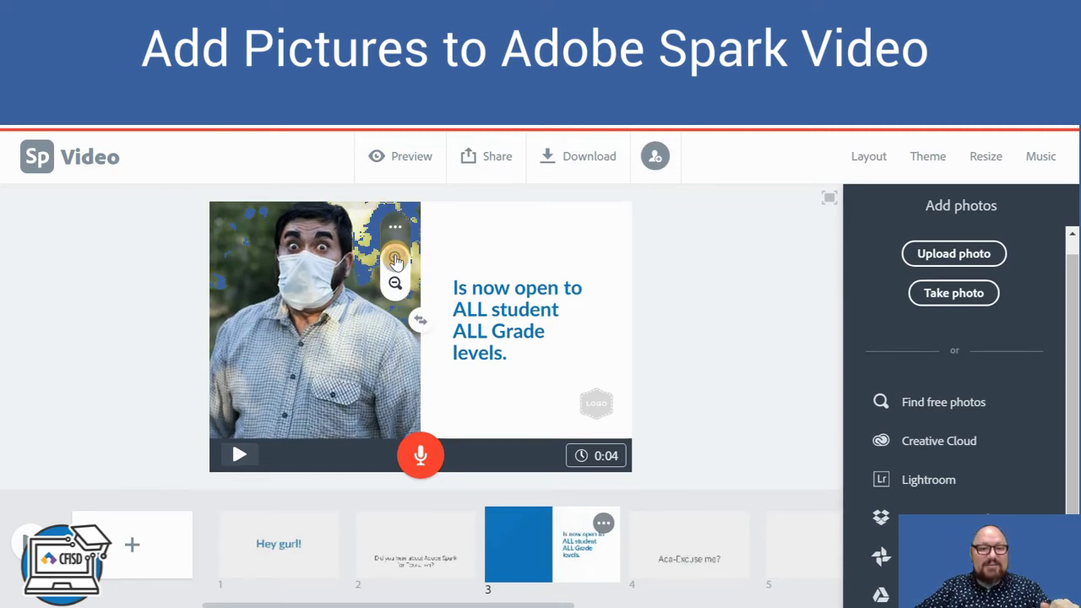
pyautogui.click(396, 260)
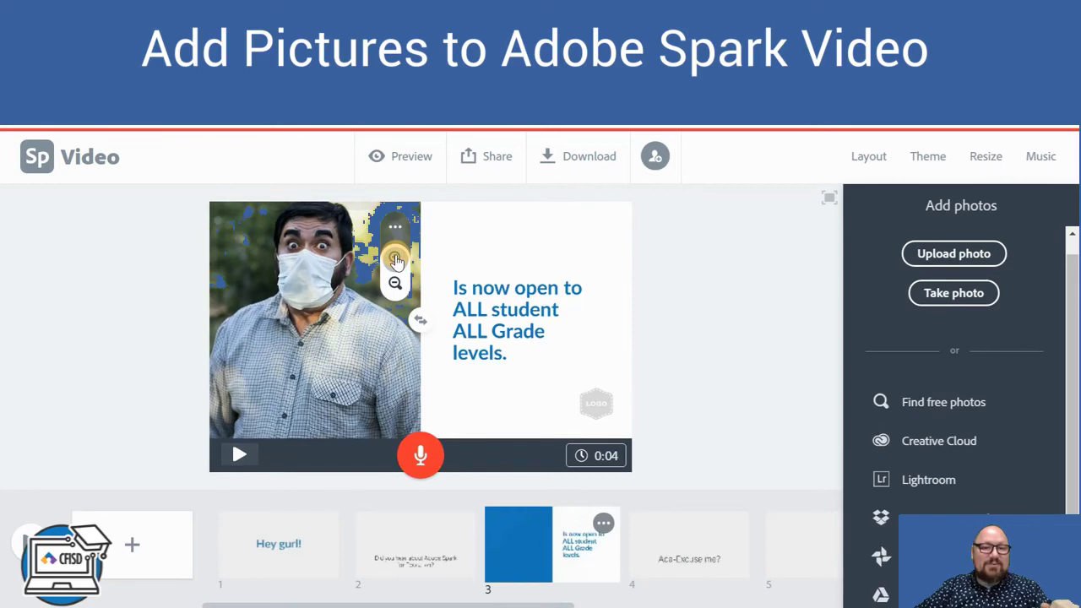
pyautogui.click(396, 260)
pyautogui.click(396, 260)
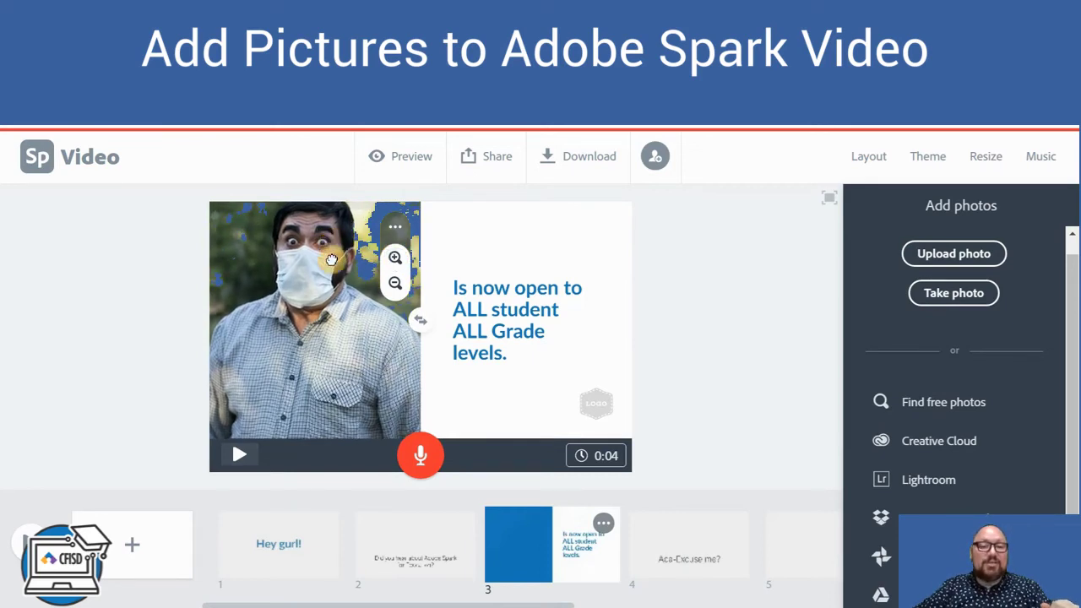
pyautogui.moveTo(330, 285); pyautogui.dragTo(330, 305)
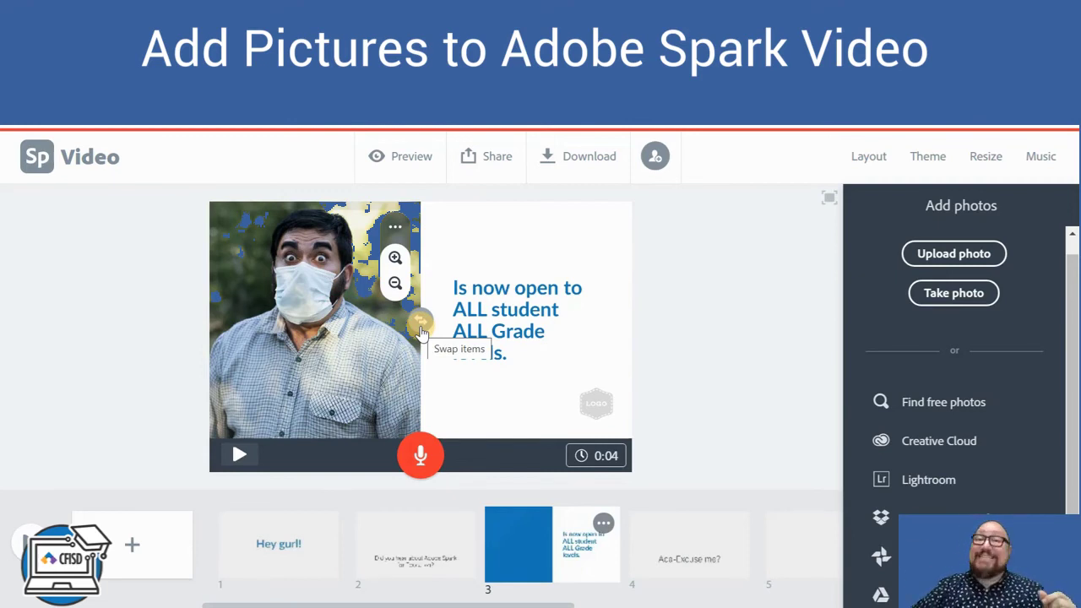
# Swap the photo and text halves of slide 3, and swap them back so the photo comes first.
pyautogui.click(422, 328)
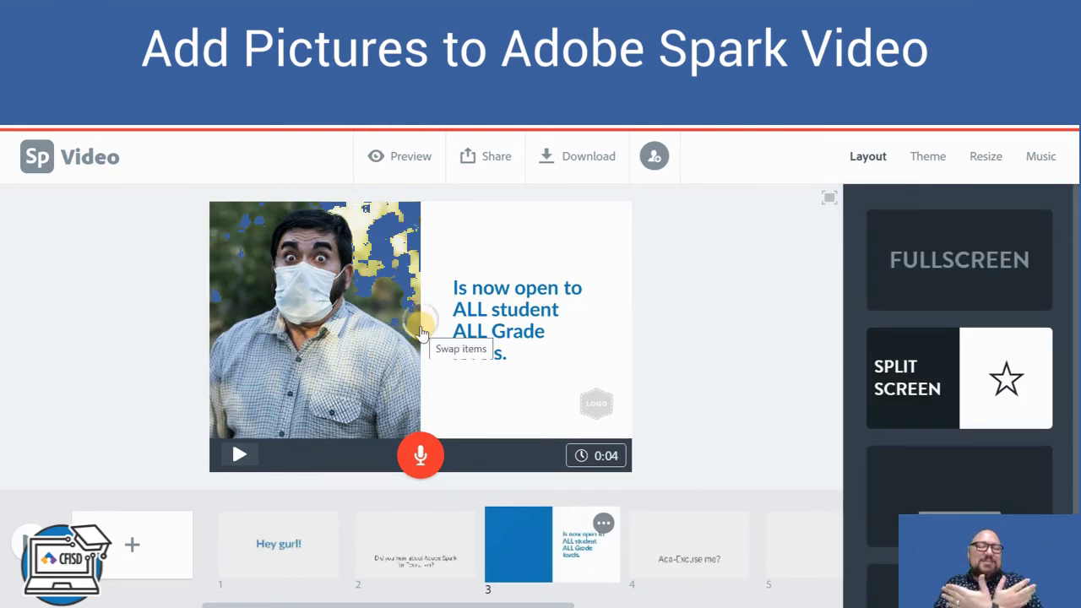
pyautogui.click(421, 328)
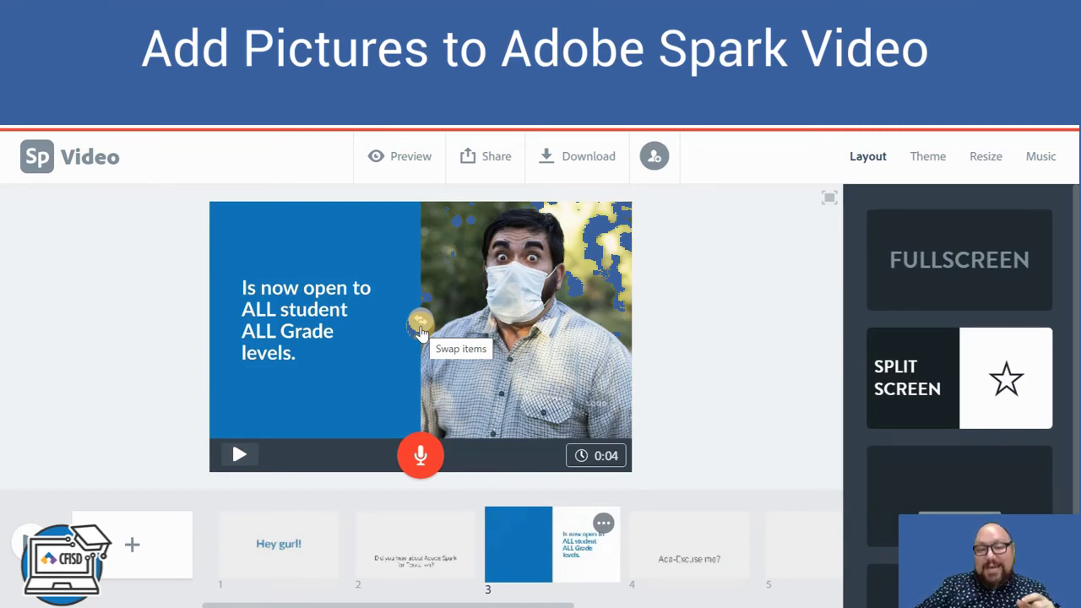
pyautogui.click(422, 328)
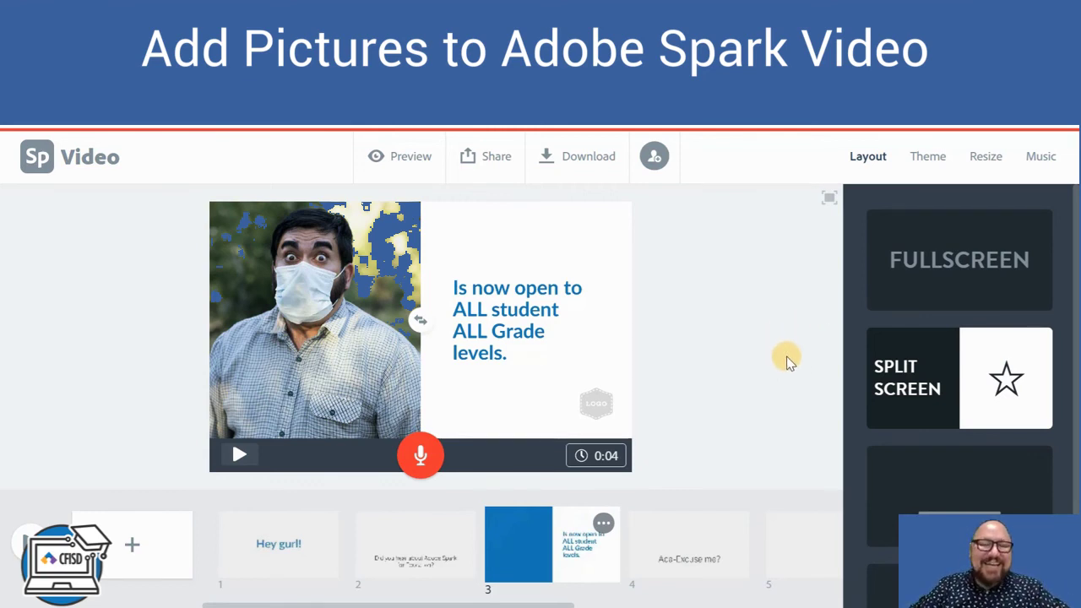
# Upload cute-18927_1920.jpg from the Downloads folder as the photo on slide 4, "Aca-Excuse me?".
pyautogui.click(688, 559)
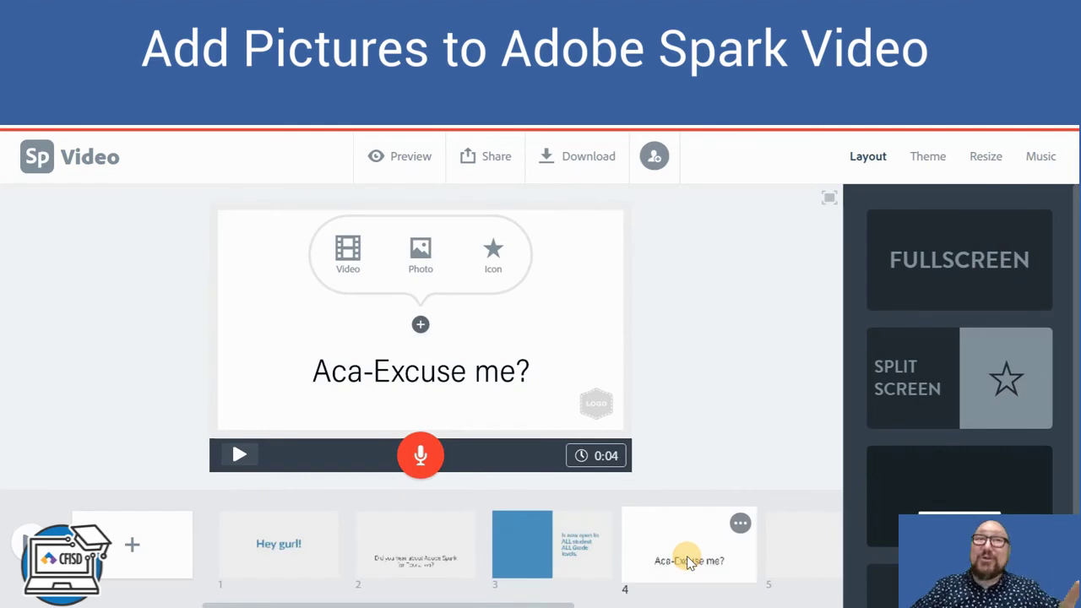
pyautogui.click(419, 251)
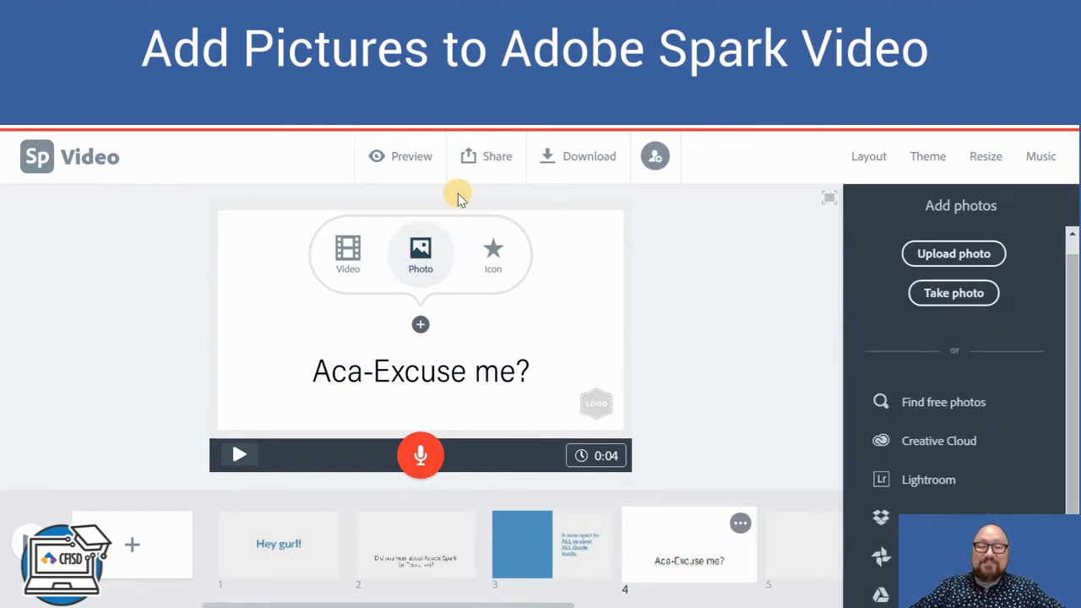
pyautogui.click(989, 255)
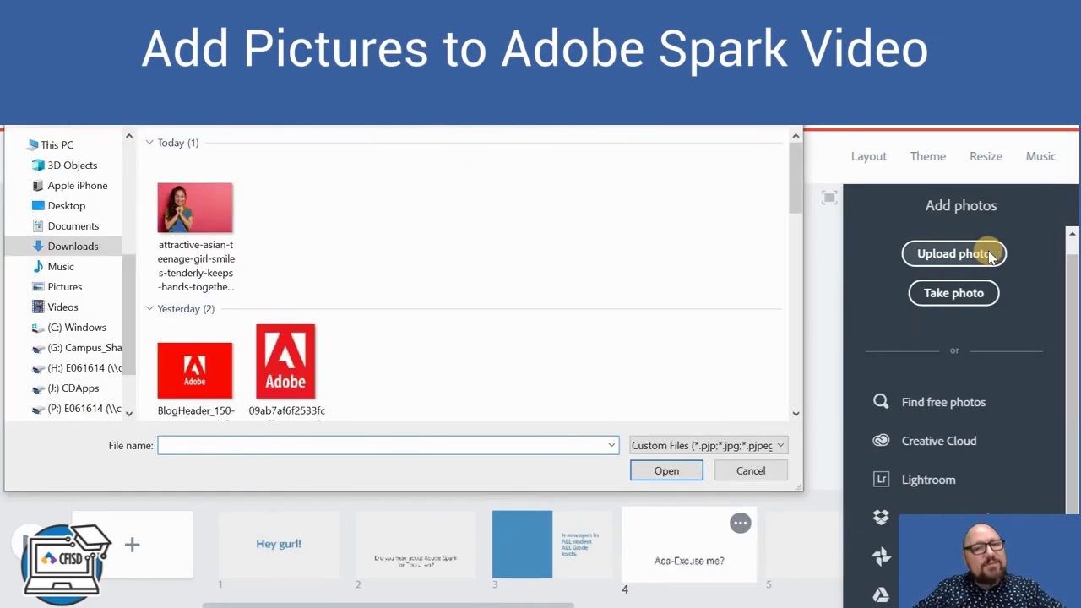
pyautogui.scroll(-10, 603, 238)
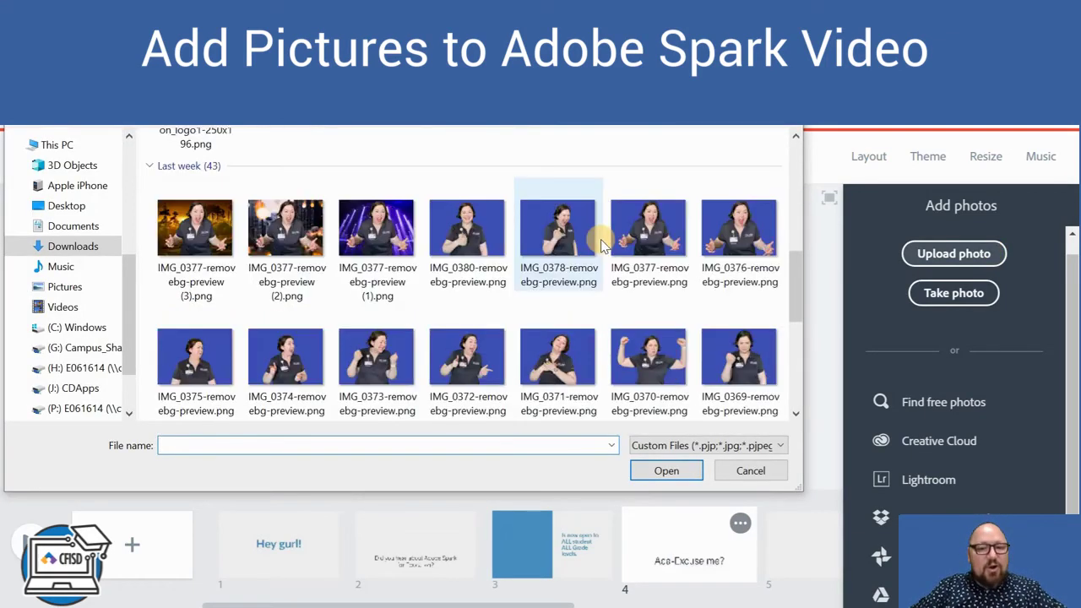
pyautogui.scroll(-2, 603, 243)
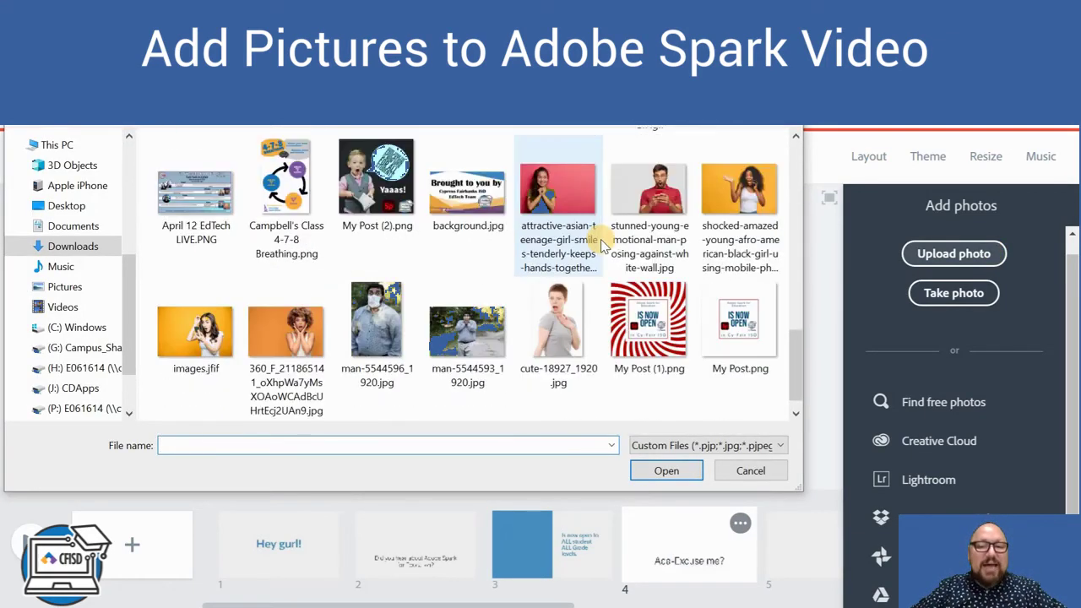
pyautogui.doubleClick(549, 332)
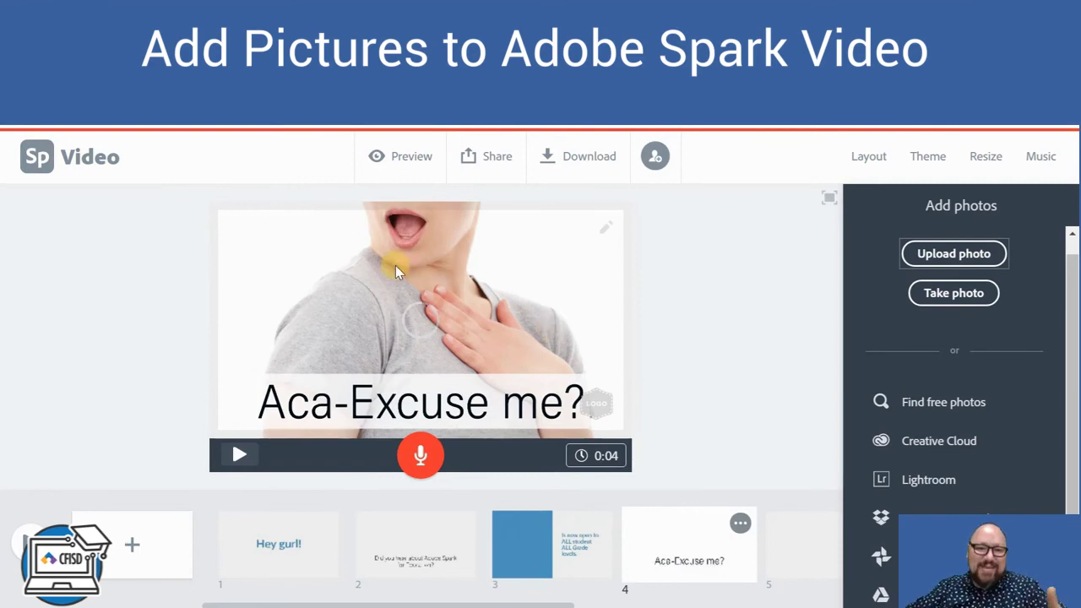
# Reposition the photo on slide 4 so the woman's face sits above the "Aca-Excuse me?" caption.
pyautogui.click(601, 228)
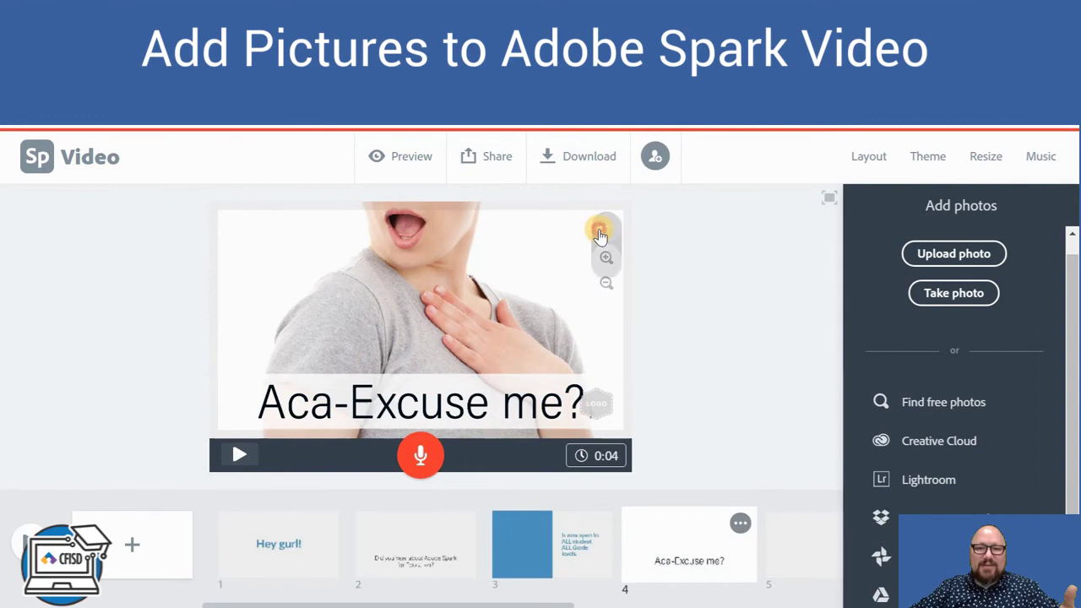
pyautogui.moveTo(523, 259); pyautogui.dragTo(545, 357)
pyautogui.moveTo(539, 268); pyautogui.dragTo(544, 301)
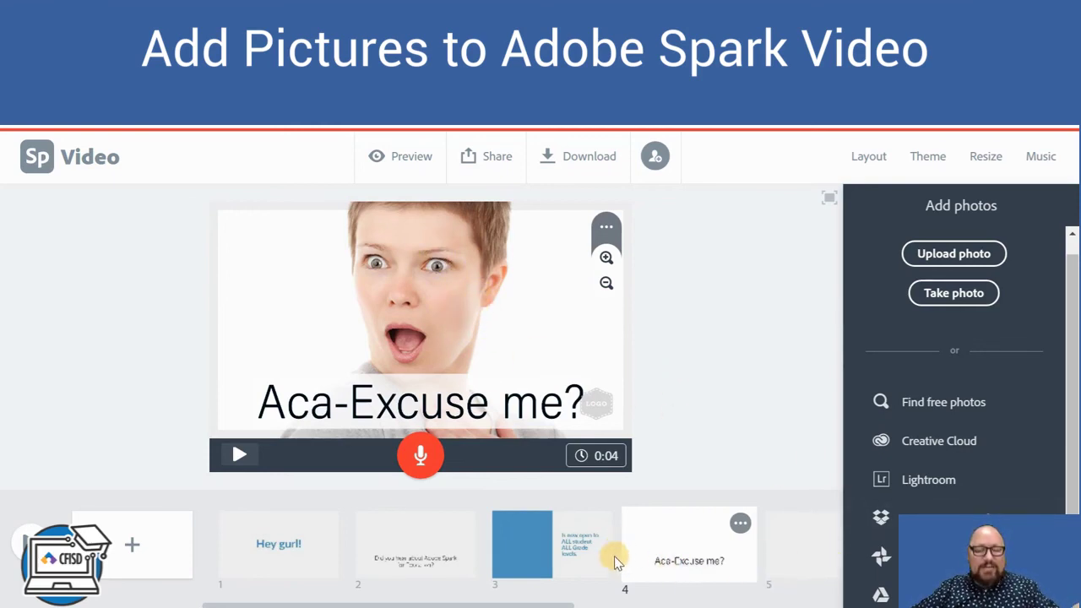
# Go past slide 5 to slide 6, "Yaaas!", and add a new blank slide after it.
pyautogui.click(782, 554)
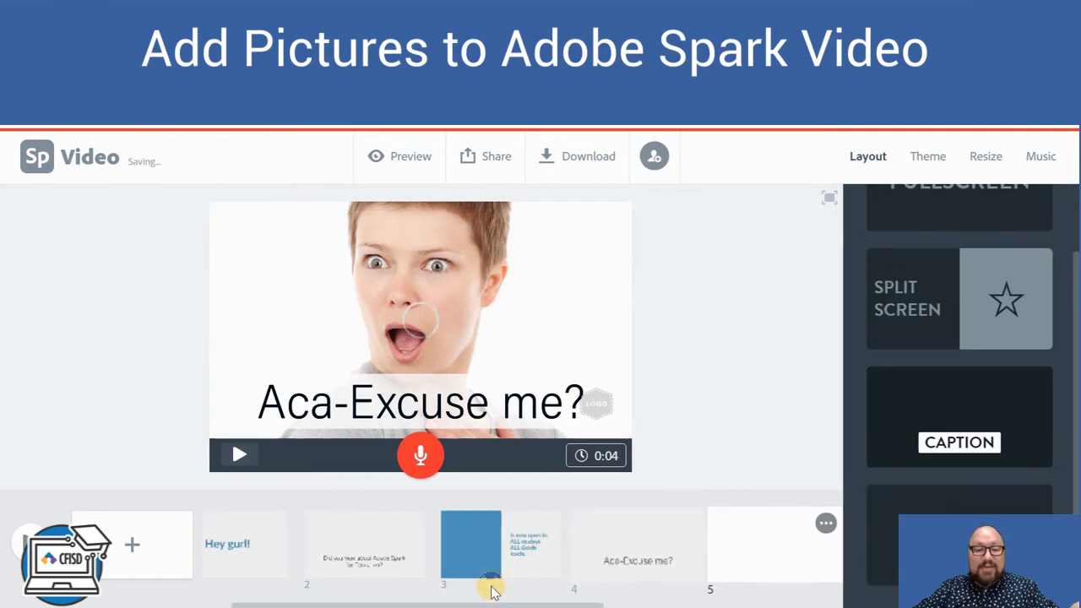
pyautogui.moveTo(441, 603); pyautogui.dragTo(632, 601)
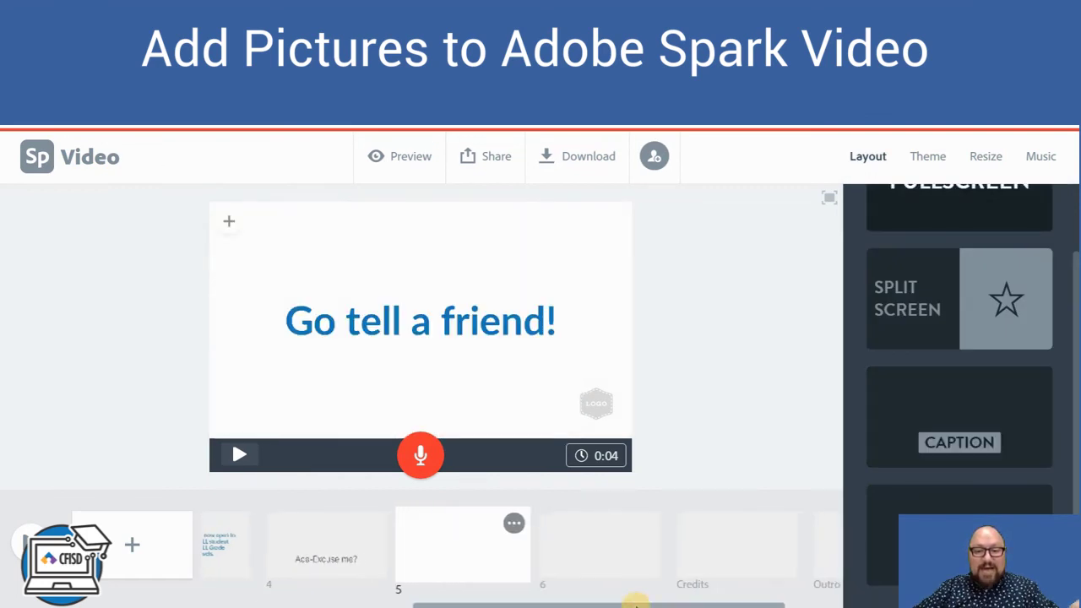
pyautogui.click(605, 551)
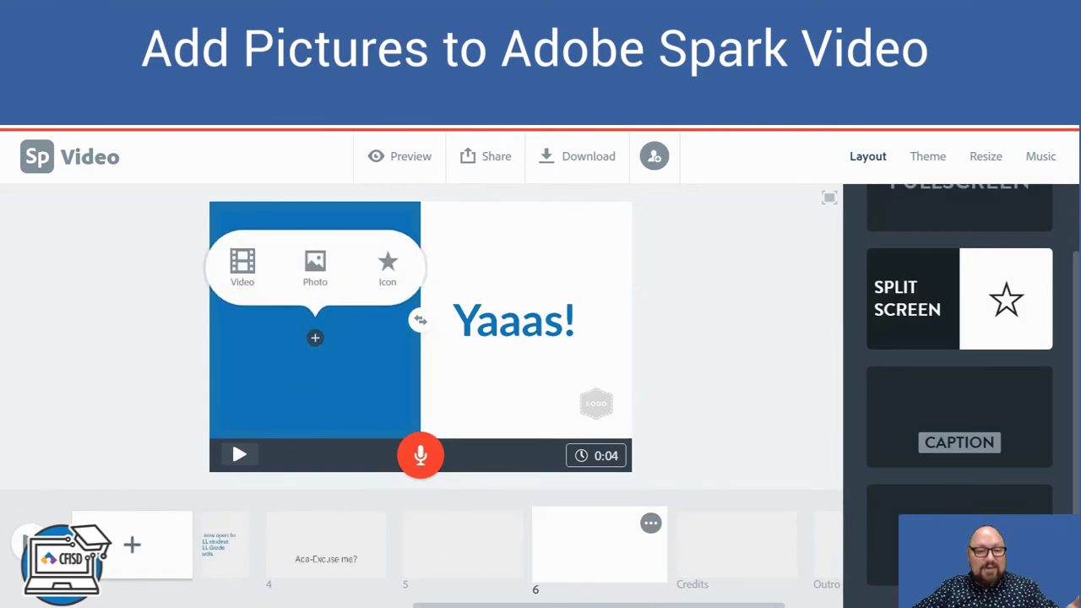
pyautogui.click(127, 545)
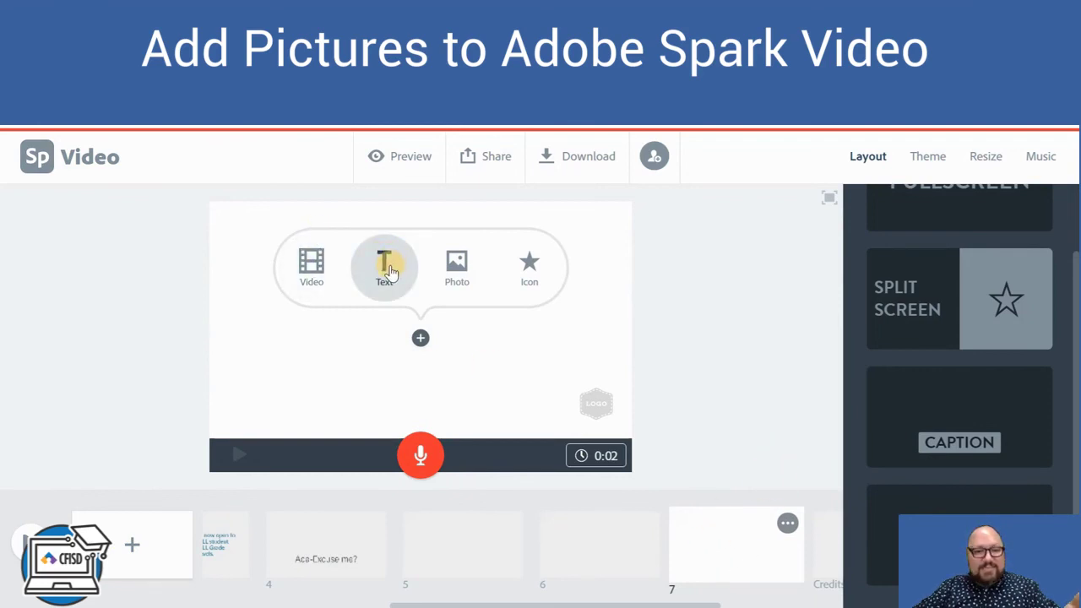
# Upload background.jpg from the Downloads folder as the photo on the new slide 7, and go to the Credits slide.
pyautogui.click(458, 264)
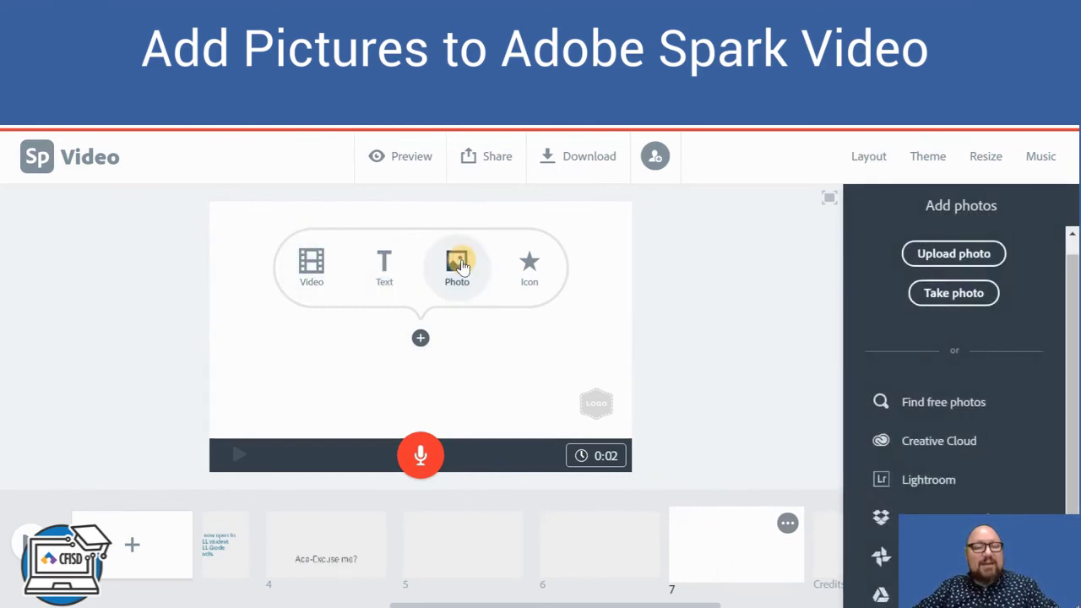
pyautogui.click(996, 254)
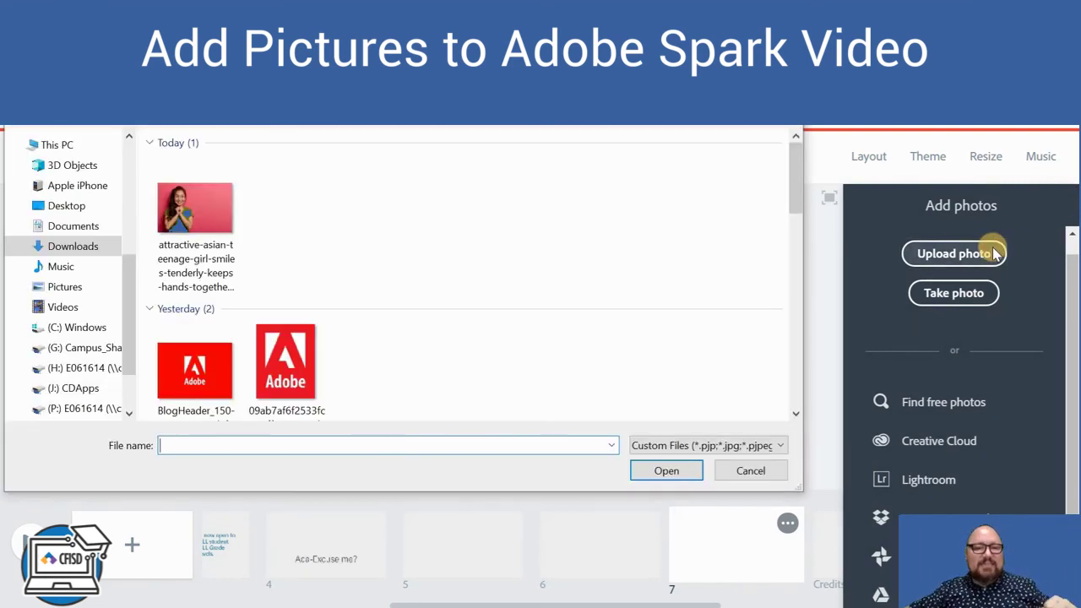
pyautogui.scroll(-12, 591, 234)
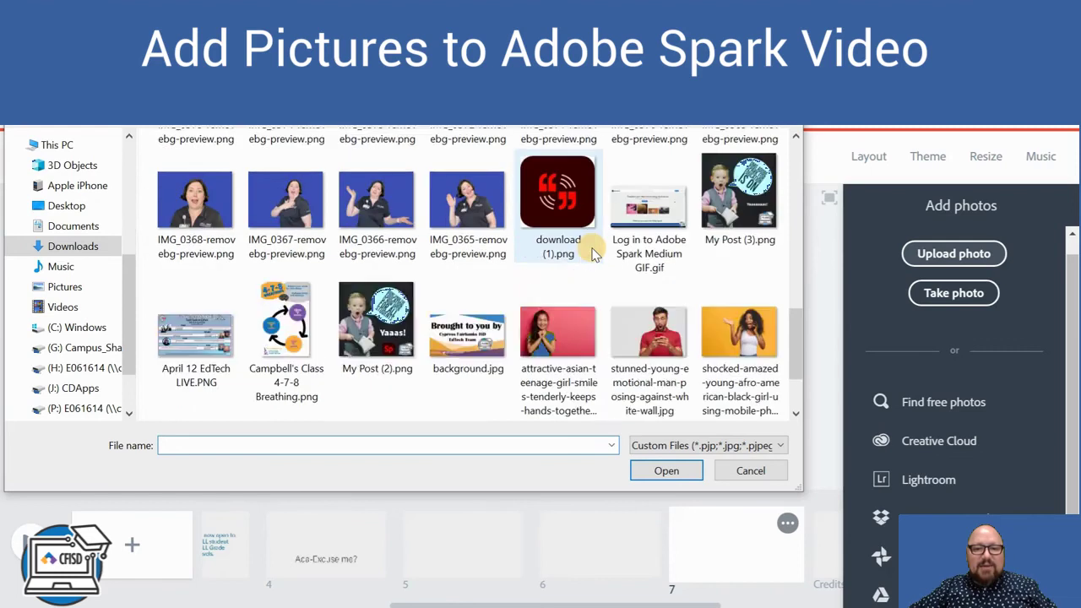
pyautogui.doubleClick(434, 192)
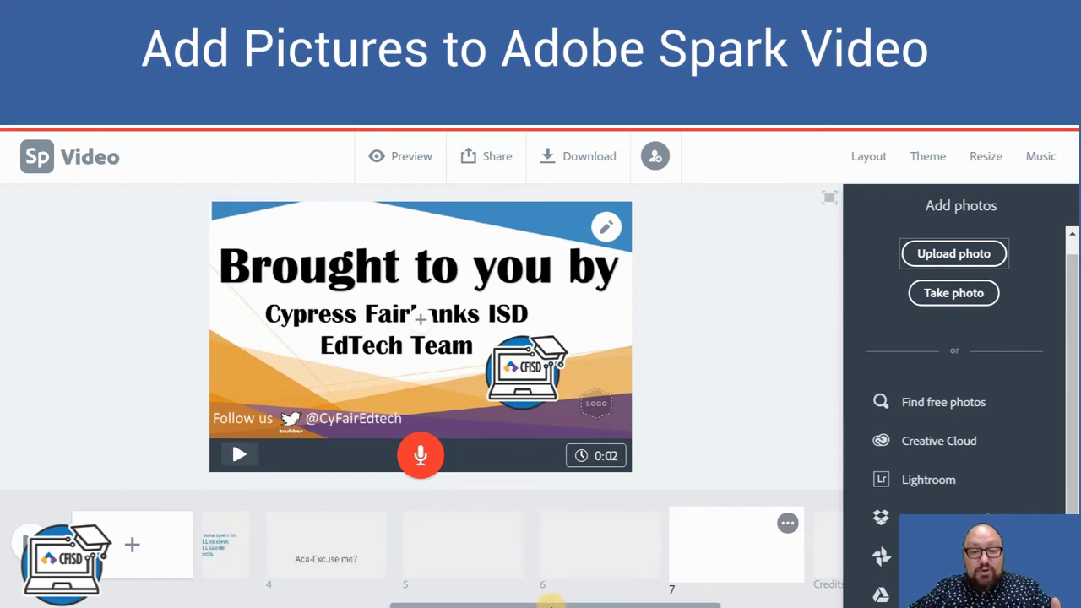
pyautogui.moveTo(558, 605); pyautogui.dragTo(657, 605)
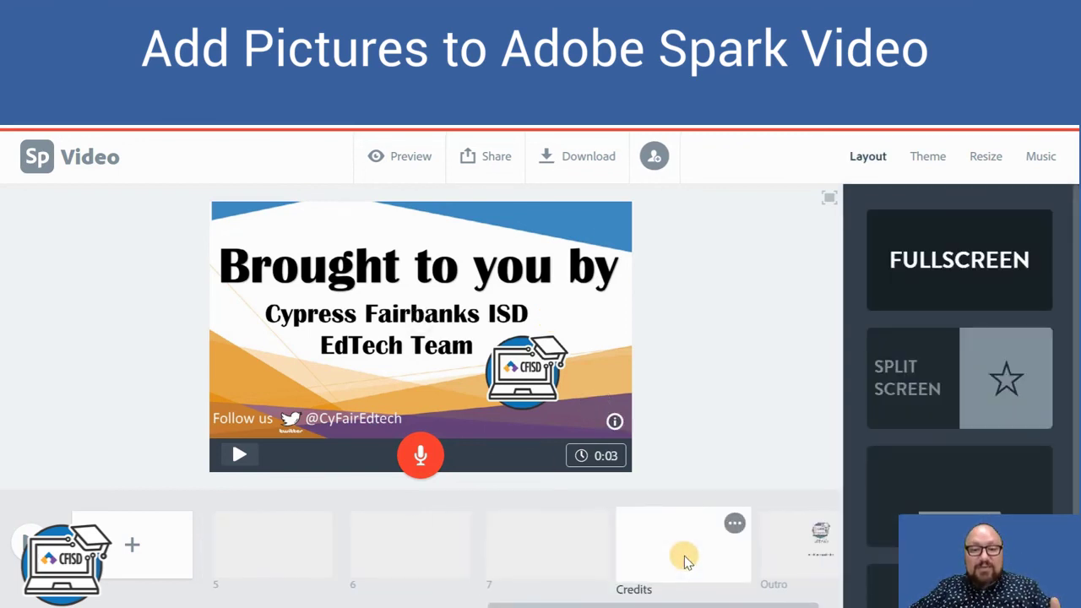